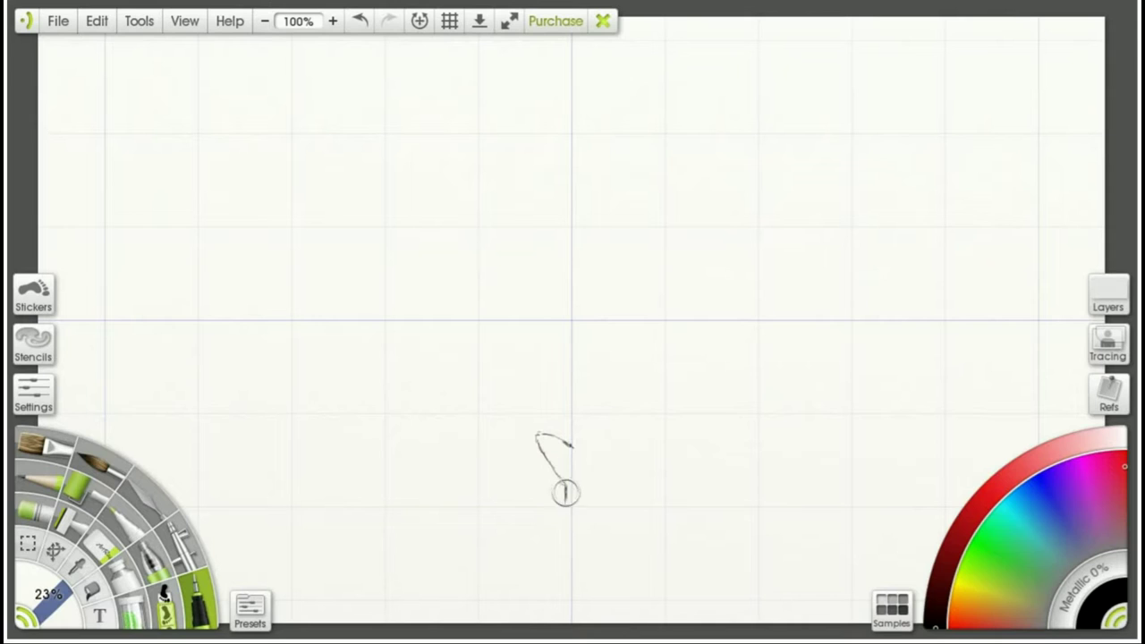
Sketch the open mouth's outline with the lower lip curve beneath it, cleaning stray marks with the canvas colour
{"action": "mouse_move", "coordinate": [571, 446]}
{"action": "left_mouse_down"}
{"action": "mouse_move", "coordinate": [583, 491]}
{"action": "mouse_move", "coordinate": [567, 493]}
{"action": "mouse_move", "coordinate": [579, 507]}
{"action": "mouse_move", "coordinate": [555, 453]}
{"action": "mouse_move", "coordinate": [567, 449]}
{"action": "mouse_move", "coordinate": [538, 442]}
{"action": "left_mouse_up"}
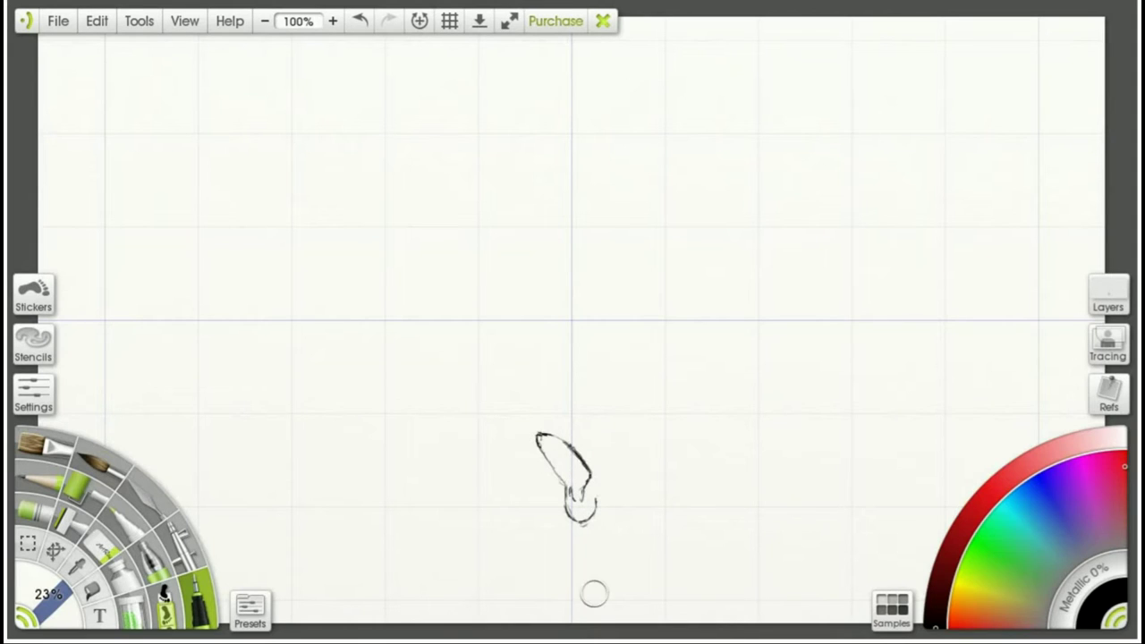
{"action": "left_click", "coordinate": [443, 548], "text": "alt"}
{"action": "left_click_drag", "start_coordinate": [582, 526], "coordinate": [586, 525]}
{"action": "left_click_drag", "start_coordinate": [563, 483], "coordinate": [575, 501]}
Choose black and paint a small solid dot near the canvas's left edge as a colour-sampling reference
{"action": "left_click", "coordinate": [78, 567]}
{"action": "left_click", "coordinate": [936, 614]}
{"action": "left_click_drag", "start_coordinate": [919, 615], "coordinate": [928, 628]}
{"action": "left_click", "coordinate": [199, 598]}
{"action": "left_click", "coordinate": [102, 422]}
{"action": "left_click", "coordinate": [104, 422]}
Redraw the mouth's lower corner in black and trim the mouth outline with the canvas colour
{"action": "mouse_move", "coordinate": [570, 483]}
{"action": "left_mouse_down"}
{"action": "mouse_move", "coordinate": [583, 501]}
{"action": "mouse_move", "coordinate": [575, 472]}
{"action": "mouse_move", "coordinate": [537, 439]}
{"action": "mouse_move", "coordinate": [565, 442]}
{"action": "mouse_move", "coordinate": [539, 436]}
{"action": "mouse_move", "coordinate": [583, 499]}
{"action": "left_mouse_up"}
{"action": "left_click", "coordinate": [79, 566]}
{"action": "left_click", "coordinate": [594, 440]}
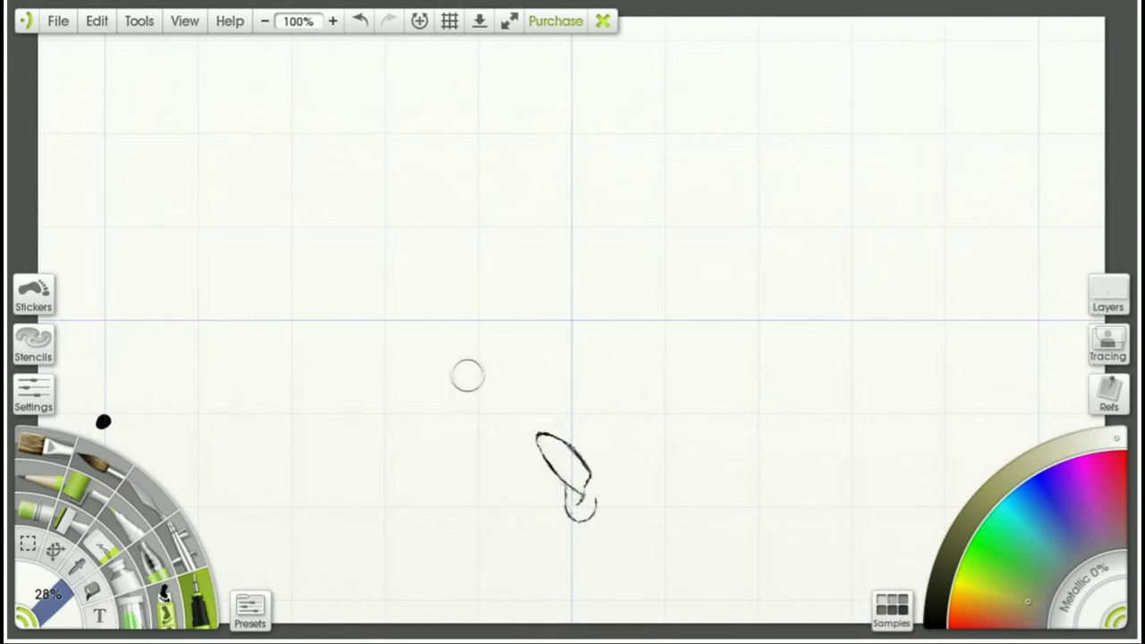
Sketch the near eye in black at the canvas centre, with a dark iris and hatching at the inner brow
{"action": "left_click", "coordinate": [79, 567]}
{"action": "left_click", "coordinate": [104, 422]}
{"action": "mouse_move", "coordinate": [572, 323]}
{"action": "left_mouse_down"}
{"action": "mouse_move", "coordinate": [631, 321]}
{"action": "mouse_move", "coordinate": [596, 333]}
{"action": "mouse_move", "coordinate": [567, 311]}
{"action": "mouse_move", "coordinate": [626, 318]}
{"action": "mouse_move", "coordinate": [571, 314]}
{"action": "mouse_move", "coordinate": [582, 300]}
{"action": "mouse_move", "coordinate": [558, 324]}
{"action": "left_mouse_up"}
{"action": "left_click", "coordinate": [78, 567]}
{"action": "left_click", "coordinate": [125, 403]}
{"action": "left_click", "coordinate": [79, 567]}
{"action": "left_click", "coordinate": [104, 421]}
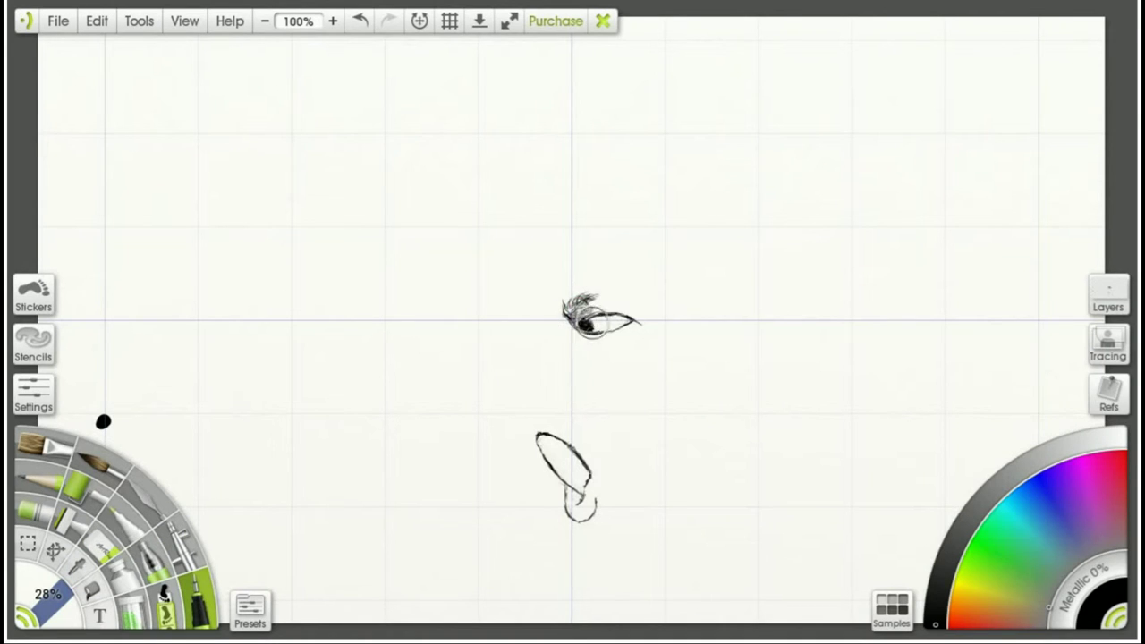
Draw the near eyebrow's arch in black and darken the eyelids and inner brow, cleaning between them with the canvas colour
{"action": "mouse_move", "coordinate": [659, 313]}
{"action": "left_mouse_down"}
{"action": "mouse_move", "coordinate": [598, 291]}
{"action": "mouse_move", "coordinate": [617, 285]}
{"action": "mouse_move", "coordinate": [580, 291]}
{"action": "mouse_move", "coordinate": [631, 304]}
{"action": "mouse_move", "coordinate": [629, 328]}
{"action": "left_mouse_up"}
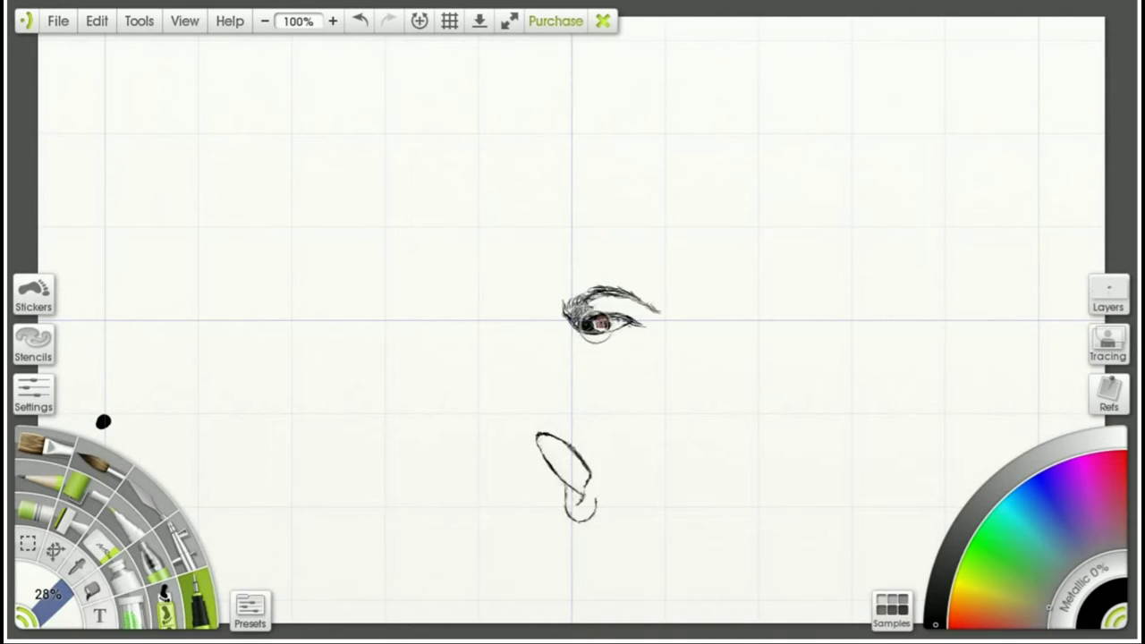
{"action": "left_click_drag", "start_coordinate": [618, 314], "coordinate": [637, 328]}
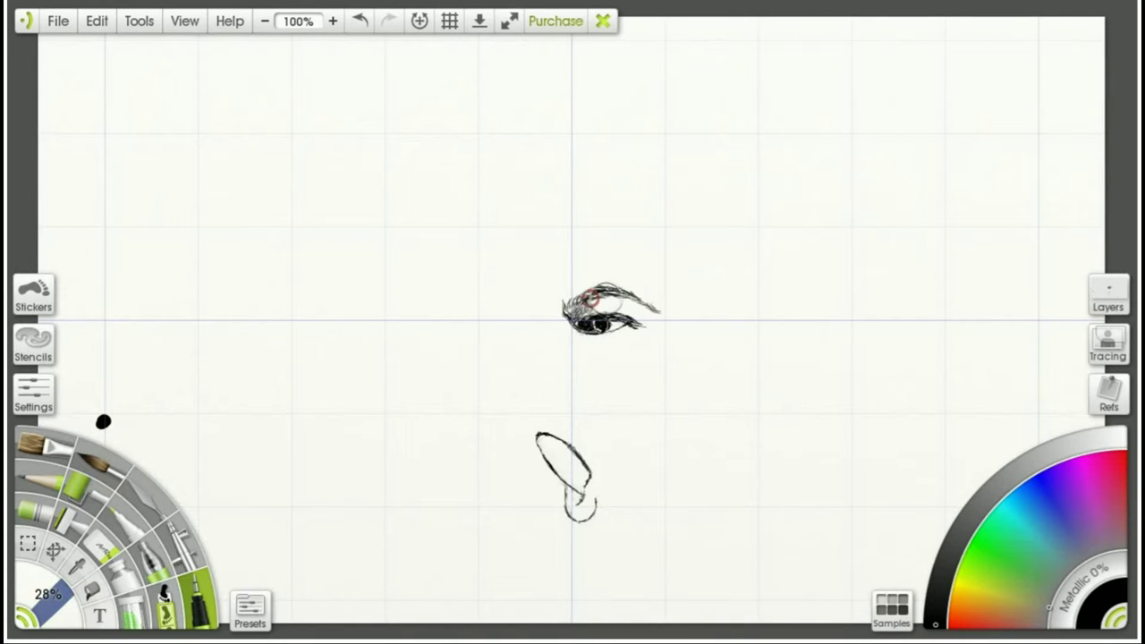
{"action": "left_click", "coordinate": [1021, 600]}
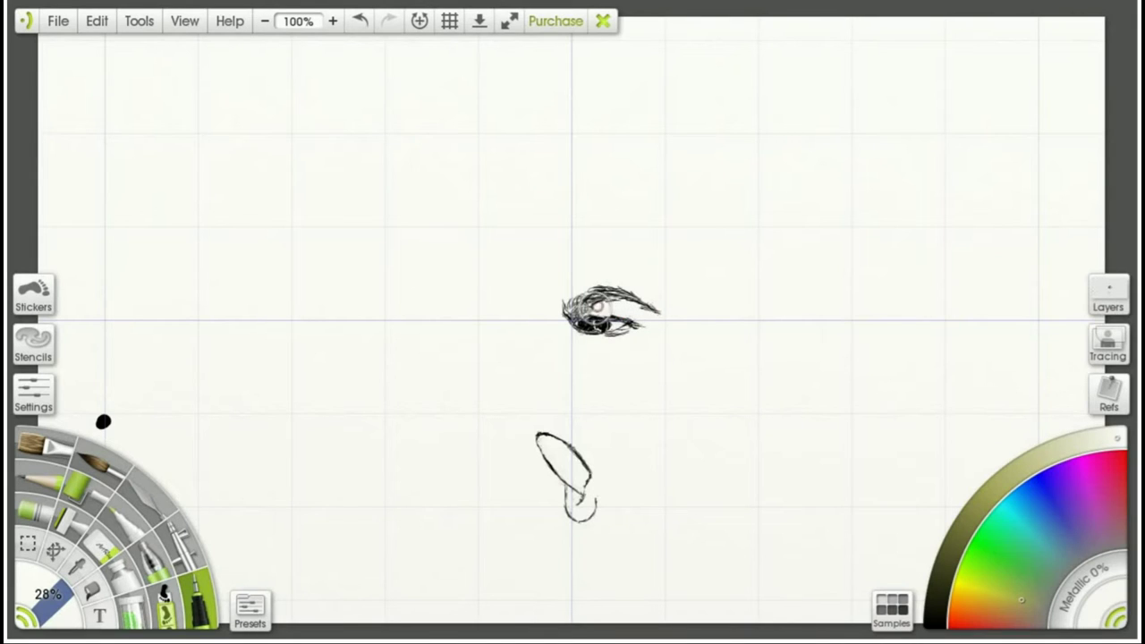
{"action": "left_click", "coordinate": [936, 624]}
{"action": "mouse_move", "coordinate": [615, 298]}
{"action": "left_mouse_down"}
{"action": "mouse_move", "coordinate": [648, 308]}
{"action": "mouse_move", "coordinate": [583, 324]}
{"action": "mouse_move", "coordinate": [582, 303]}
{"action": "mouse_move", "coordinate": [621, 284]}
{"action": "mouse_move", "coordinate": [586, 298]}
{"action": "left_mouse_up"}
{"action": "left_click", "coordinate": [597, 291], "text": "alt"}
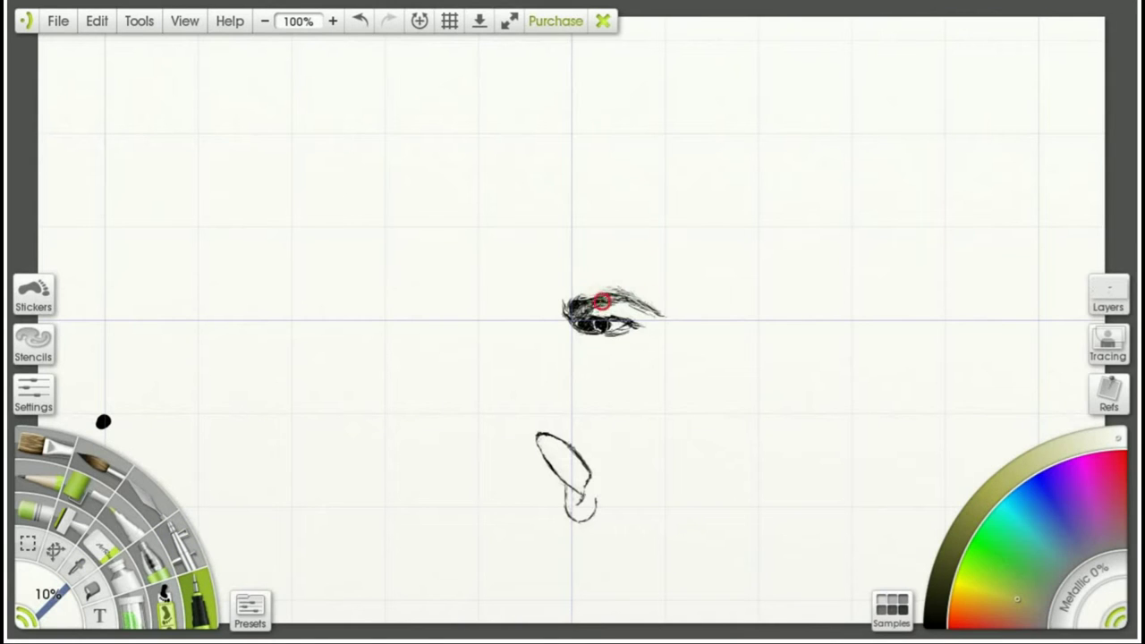
Undo the last three strokes around the near eyebrow
{"action": "key", "text": "ctrl+z"}
{"action": "key", "text": "ctrl+z"}
{"action": "key", "text": "ctrl+z"}
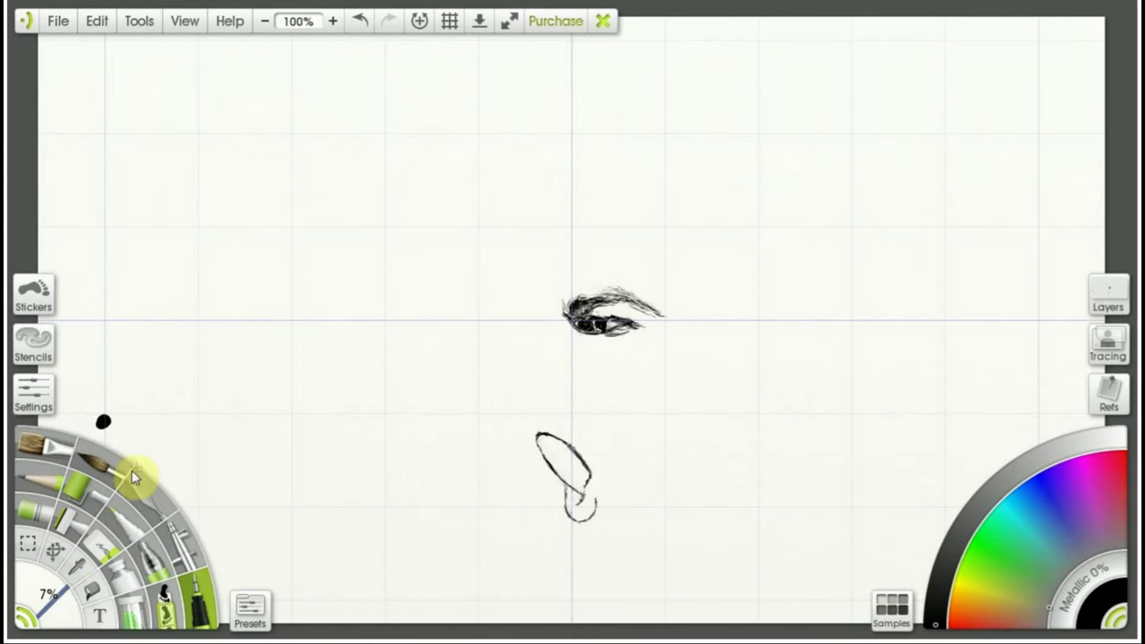
Refine the near eye with canvas-coloured trimming and small black strokes over the iris and lids
{"action": "left_click", "coordinate": [622, 313], "text": "alt"}
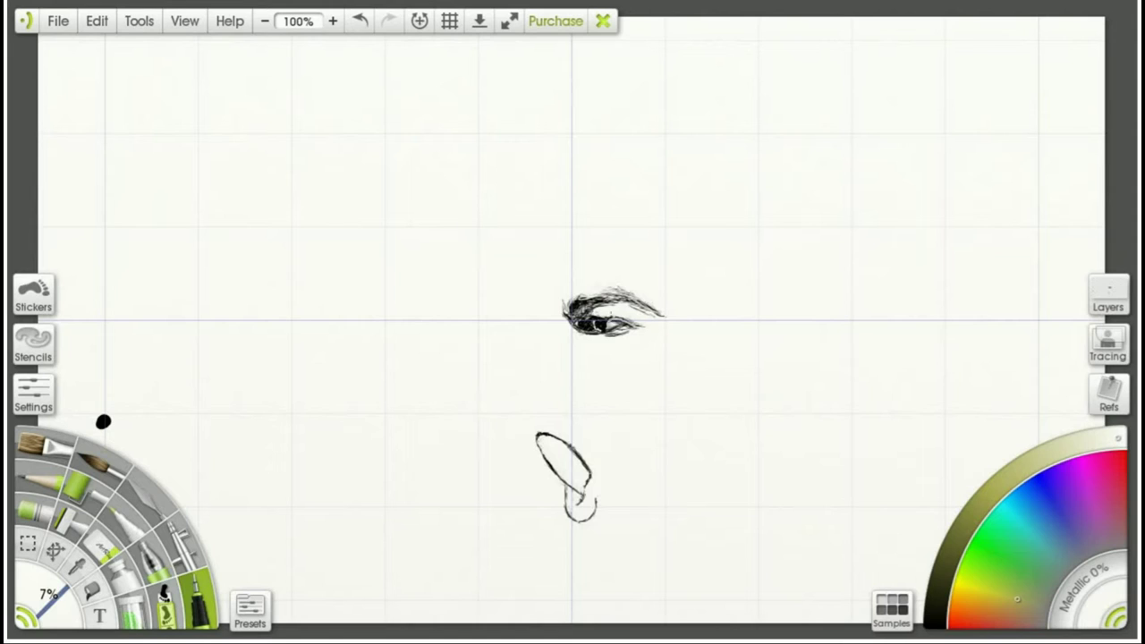
{"action": "left_click", "coordinate": [104, 421], "text": "alt"}
{"action": "left_click_drag", "start_coordinate": [48, 605], "coordinate": [52, 602]}
{"action": "left_click_drag", "start_coordinate": [579, 321], "coordinate": [594, 325]}
{"action": "left_click", "coordinate": [645, 329], "text": "alt"}
Fill the inside of the open mouth with black, starting at 19% brush size
{"action": "mouse_move", "coordinate": [40, 593]}
{"action": "left_mouse_down"}
{"action": "mouse_move", "coordinate": [35, 603]}
{"action": "mouse_move", "coordinate": [56, 597]}
{"action": "left_mouse_up"}
{"action": "left_click", "coordinate": [104, 422], "text": "alt"}
{"action": "mouse_move", "coordinate": [582, 466]}
{"action": "left_mouse_down"}
{"action": "mouse_move", "coordinate": [554, 445]}
{"action": "mouse_move", "coordinate": [575, 476]}
{"action": "mouse_move", "coordinate": [573, 460]}
{"action": "left_mouse_up"}
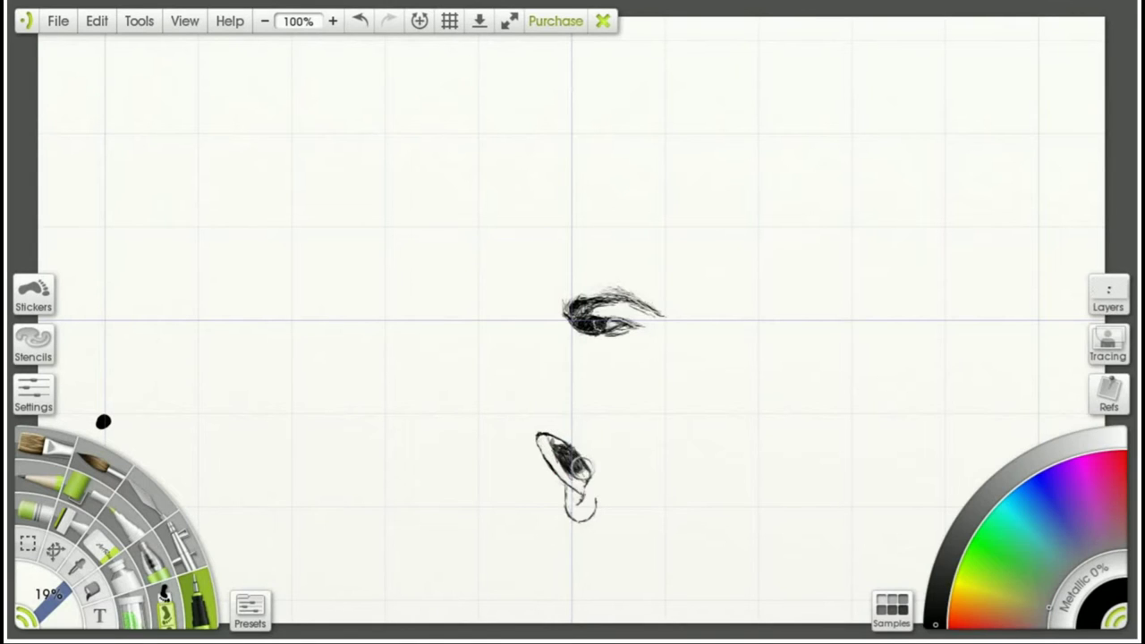
{"action": "left_click_drag", "start_coordinate": [59, 604], "coordinate": [71, 597]}
{"action": "mouse_move", "coordinate": [555, 445]}
{"action": "left_mouse_down"}
{"action": "mouse_move", "coordinate": [586, 488]}
{"action": "mouse_move", "coordinate": [557, 452]}
{"action": "mouse_move", "coordinate": [584, 474]}
{"action": "left_mouse_up"}
Shade the outer edge of the mouth with progressively darker greys at 6% brush size
{"action": "left_click_drag", "start_coordinate": [71, 595], "coordinate": [53, 604]}
{"action": "left_click", "coordinate": [537, 501], "text": "alt"}
{"action": "left_click_drag", "start_coordinate": [1034, 606], "coordinate": [1053, 597]}
{"action": "left_click", "coordinate": [976, 517]}
{"action": "left_click_drag", "start_coordinate": [539, 454], "coordinate": [548, 441]}
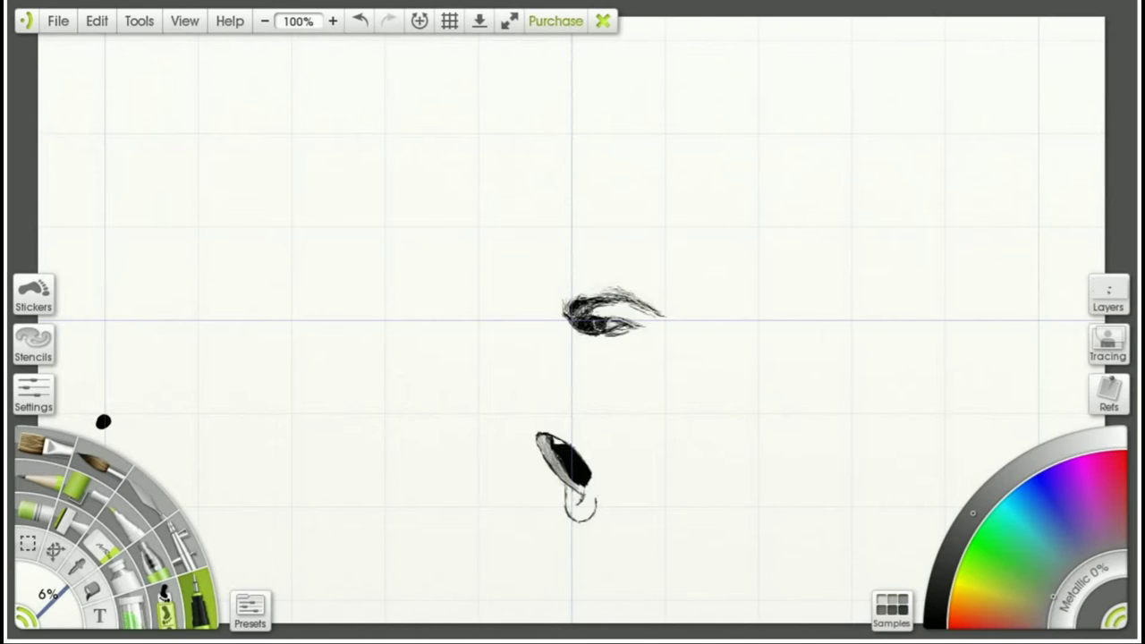
{"action": "left_click", "coordinate": [957, 540]}
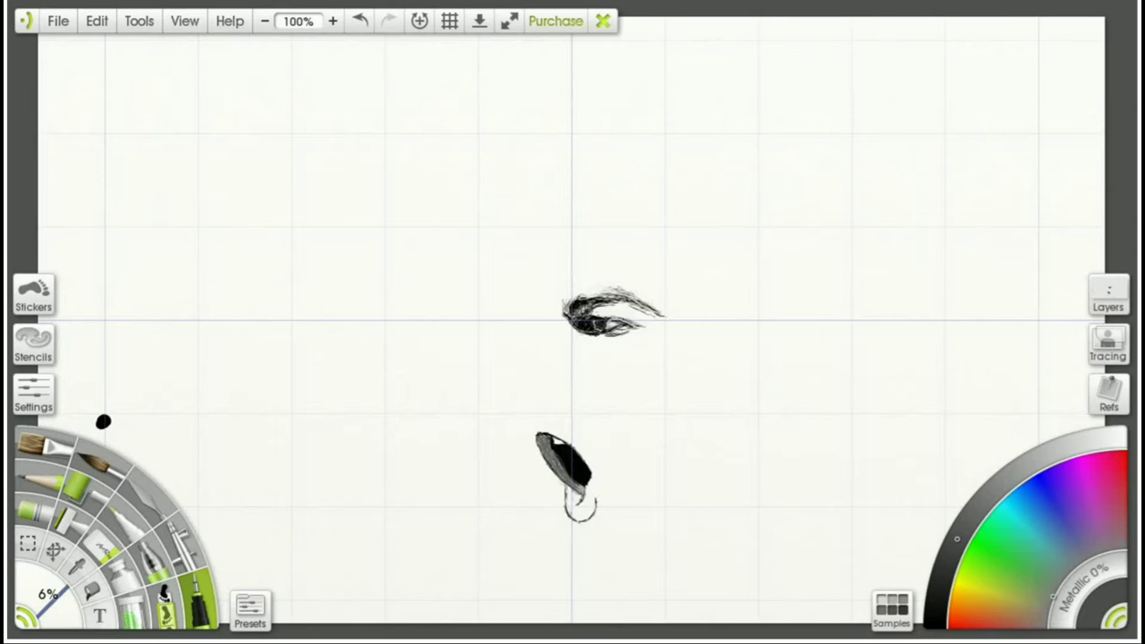
{"action": "left_click", "coordinate": [938, 595]}
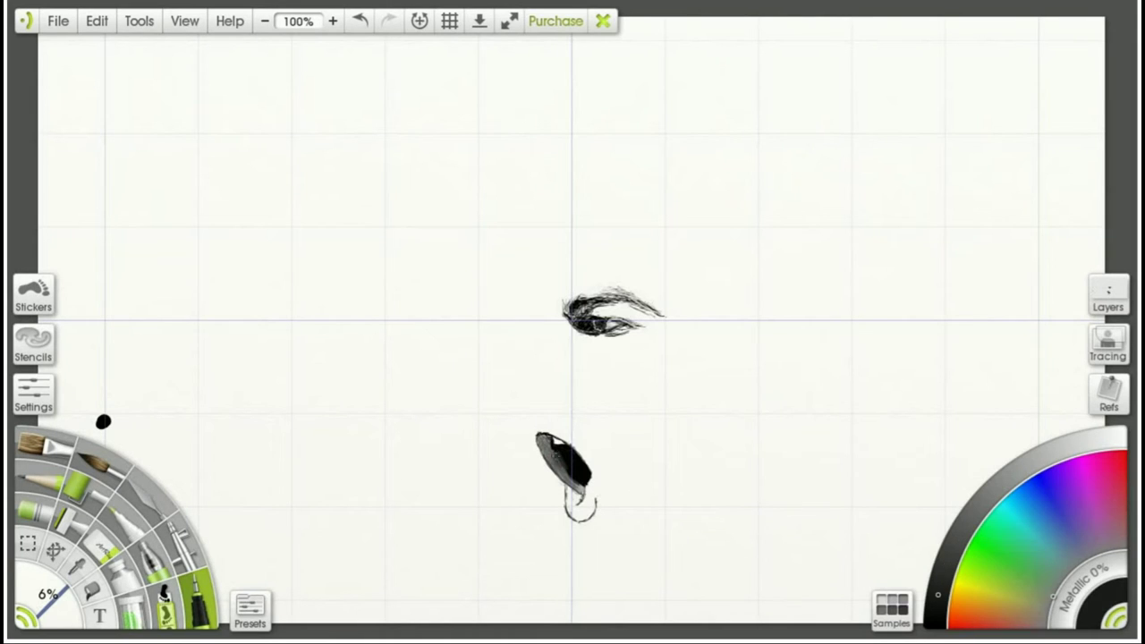
{"action": "left_click", "coordinate": [936, 612]}
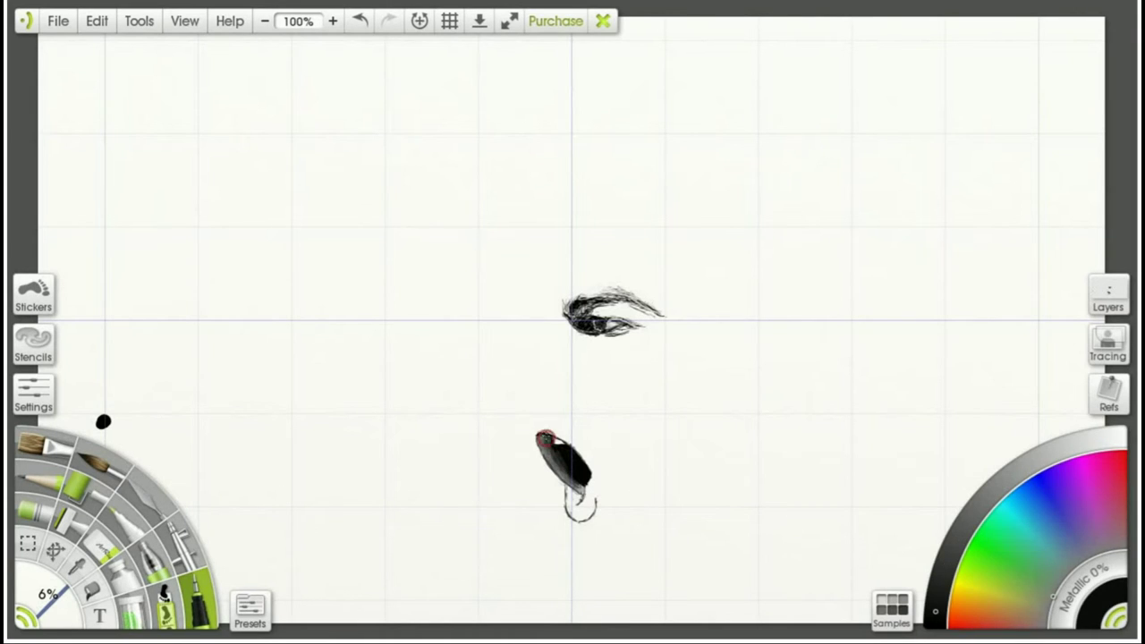
Outline the far eye socket and the nose profile in black, thinning the nose line with the canvas colour
{"action": "left_click", "coordinate": [935, 626]}
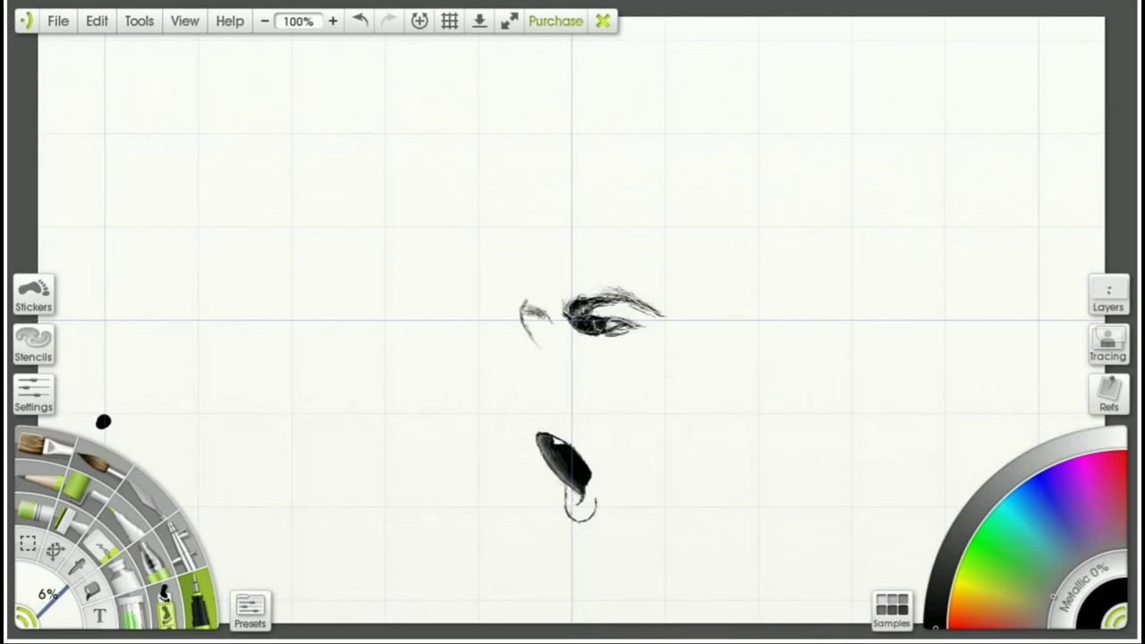
{"action": "mouse_move", "coordinate": [528, 384]}
{"action": "left_mouse_down"}
{"action": "mouse_move", "coordinate": [551, 319]}
{"action": "mouse_move", "coordinate": [531, 373]}
{"action": "left_mouse_up"}
{"action": "left_click", "coordinate": [77, 566]}
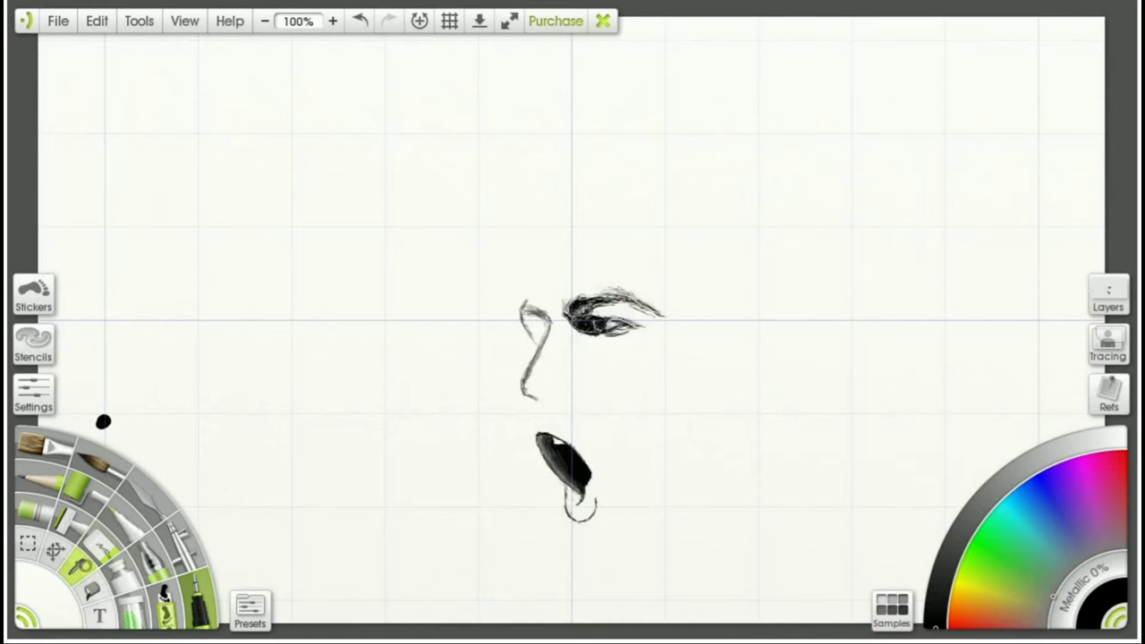
{"action": "left_click", "coordinate": [225, 491]}
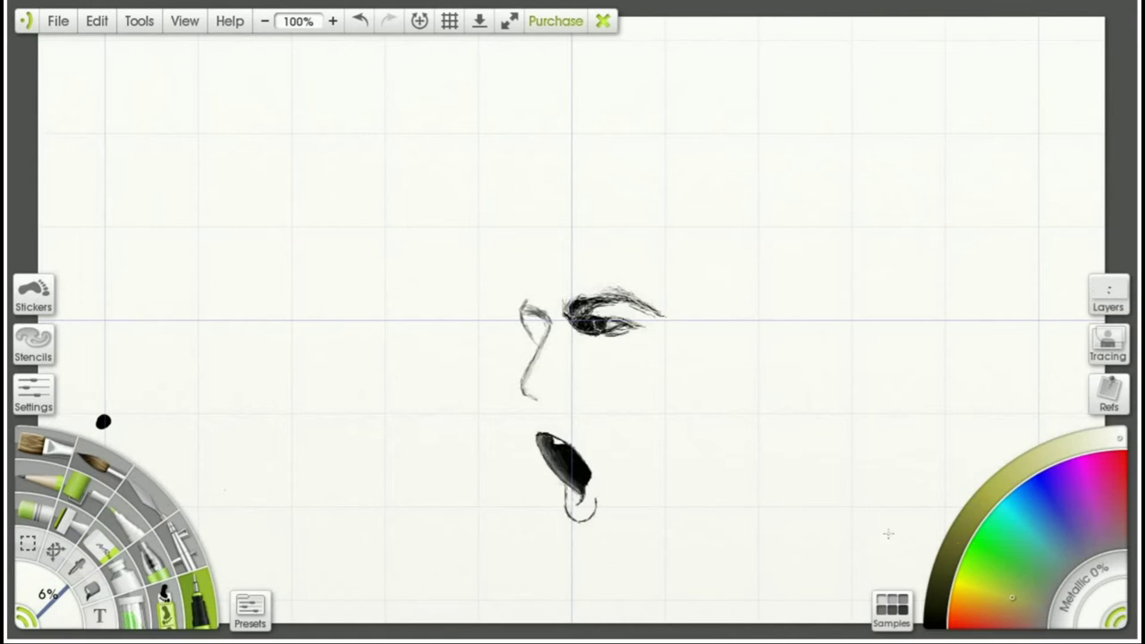
{"action": "left_click_drag", "start_coordinate": [525, 374], "coordinate": [527, 372]}
Darken the nose profile above the tip at 13% brush size and trim its edge with the canvas colour
{"action": "left_click_drag", "start_coordinate": [954, 578], "coordinate": [936, 615]}
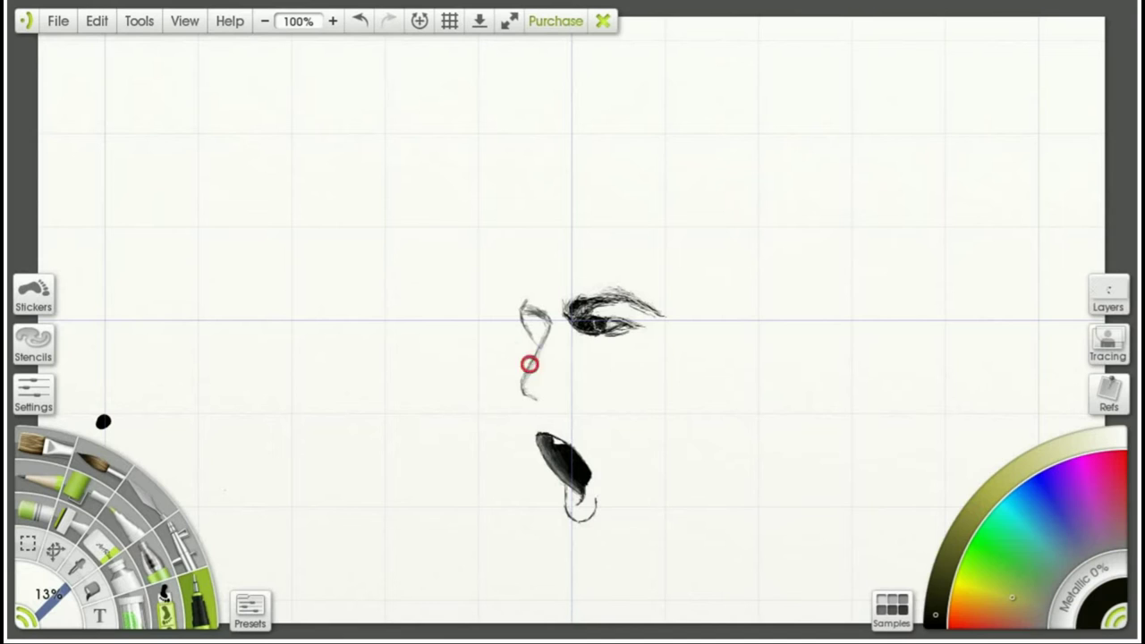
{"action": "left_click_drag", "start_coordinate": [524, 377], "coordinate": [529, 367]}
{"action": "left_click", "coordinate": [325, 475], "text": "alt"}
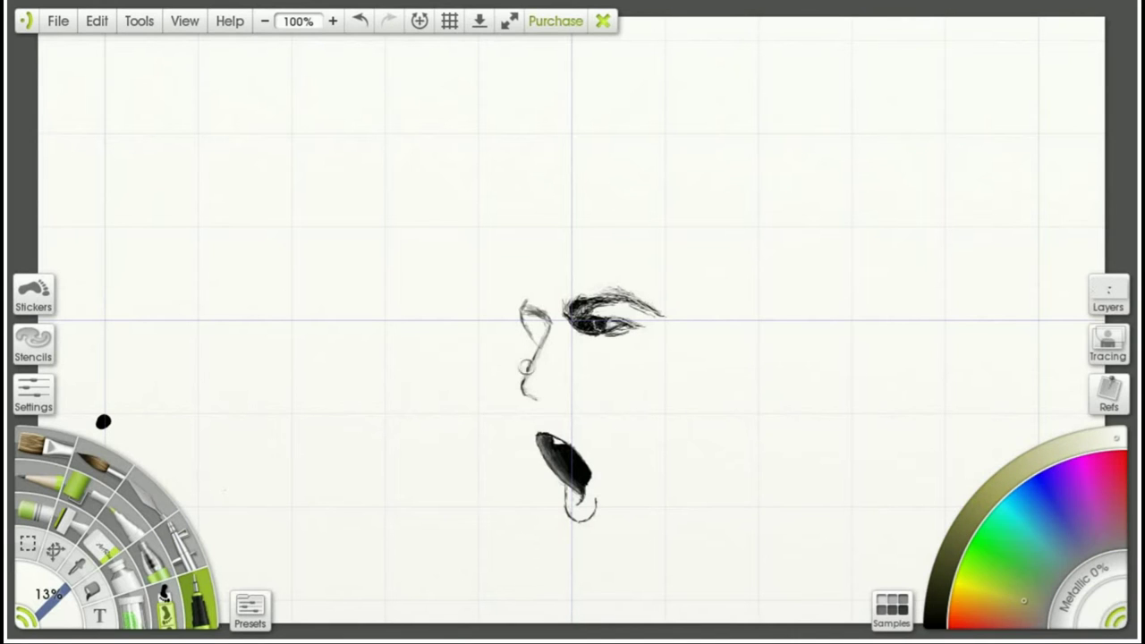
Draw the nostril and the upper lip line down to the mouth in black, trimming with the canvas colour at 6% brush size
{"action": "left_click", "coordinate": [570, 337], "text": "alt"}
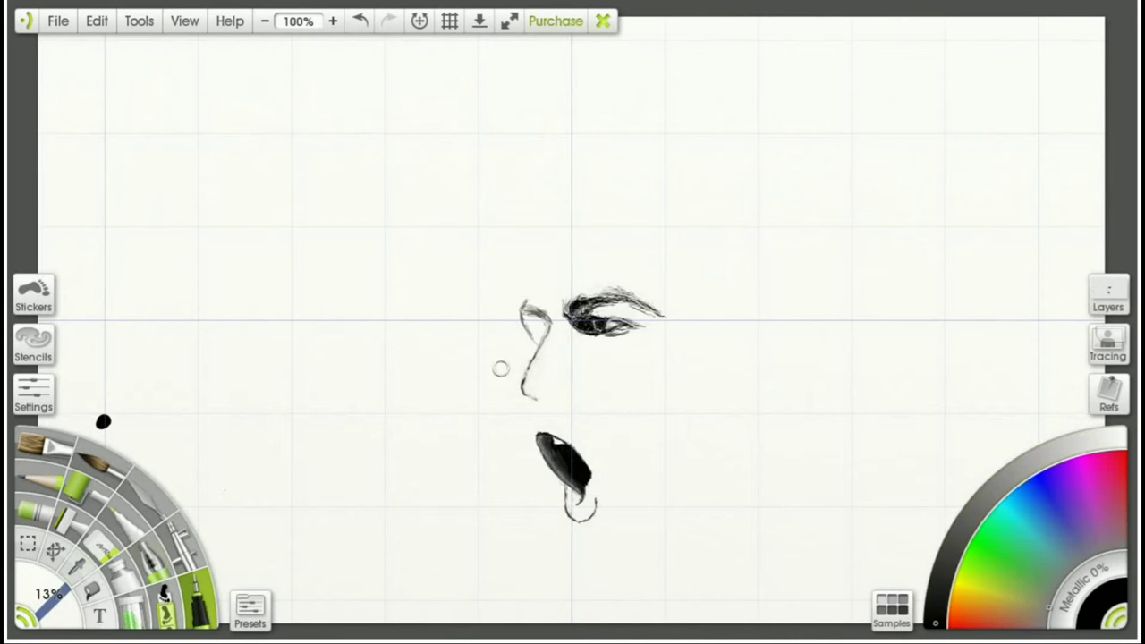
{"action": "mouse_move", "coordinate": [549, 394]}
{"action": "left_mouse_down"}
{"action": "mouse_move", "coordinate": [568, 398]}
{"action": "mouse_move", "coordinate": [543, 394]}
{"action": "mouse_move", "coordinate": [534, 439]}
{"action": "left_mouse_up"}
{"action": "key", "text": "bracketleft"}
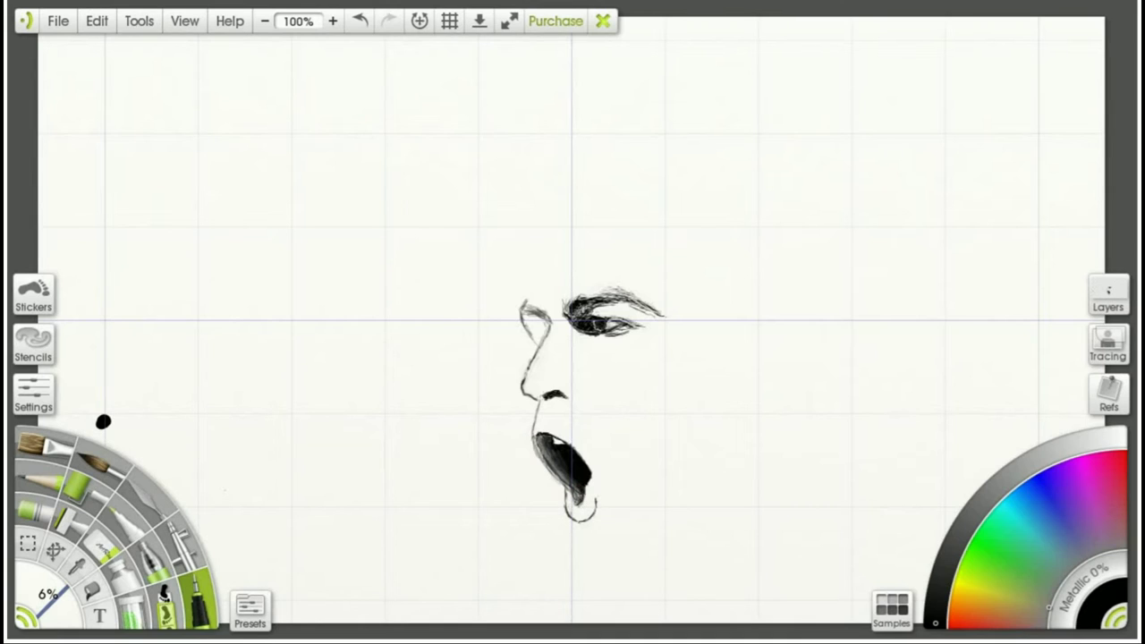
{"action": "left_click", "coordinate": [1024, 600]}
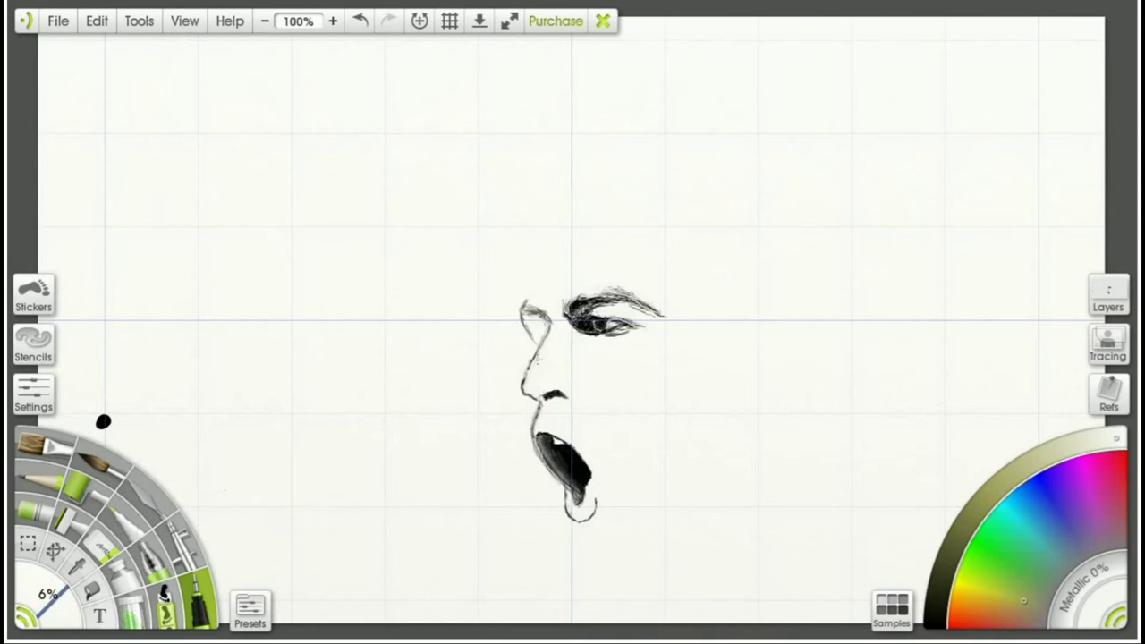
Fill the far eye socket with black at 9% brush size and hatch the shadow beside the lower lip
{"action": "left_click", "coordinate": [106, 422], "text": "alt"}
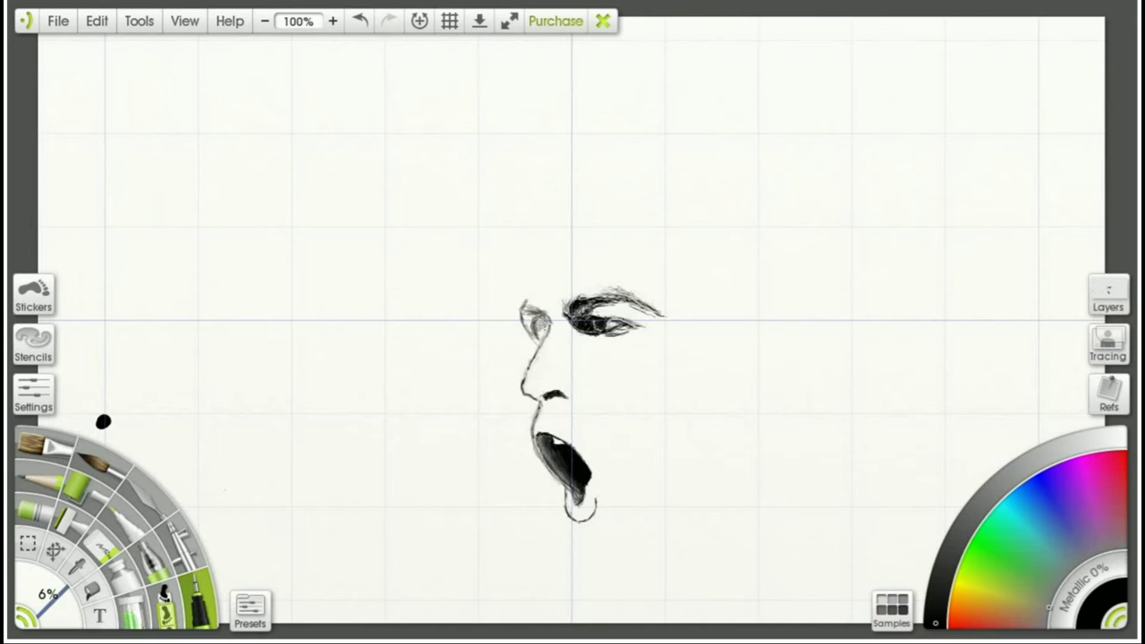
{"action": "left_click_drag", "start_coordinate": [541, 337], "coordinate": [537, 314]}
{"action": "left_click", "coordinate": [152, 541]}
{"action": "left_click_drag", "start_coordinate": [57, 598], "coordinate": [52, 605]}
{"action": "left_click_drag", "start_coordinate": [529, 320], "coordinate": [535, 333]}
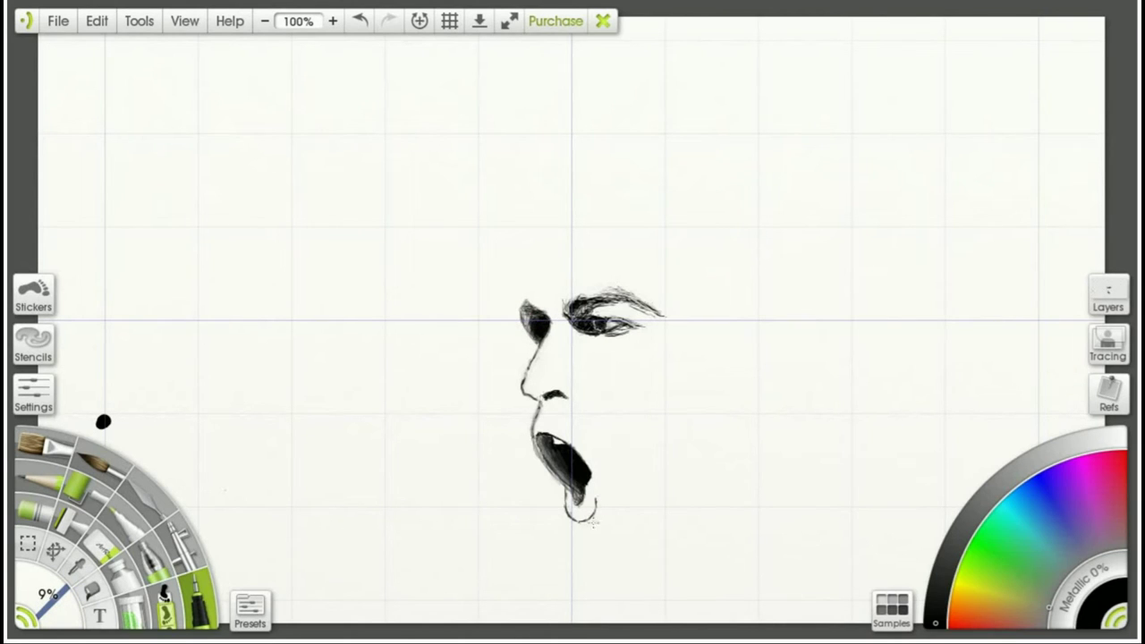
{"action": "mouse_move", "coordinate": [594, 512]}
{"action": "left_mouse_down"}
{"action": "mouse_move", "coordinate": [600, 493]}
{"action": "mouse_move", "coordinate": [608, 507]}
{"action": "mouse_move", "coordinate": [593, 517]}
{"action": "left_mouse_up"}
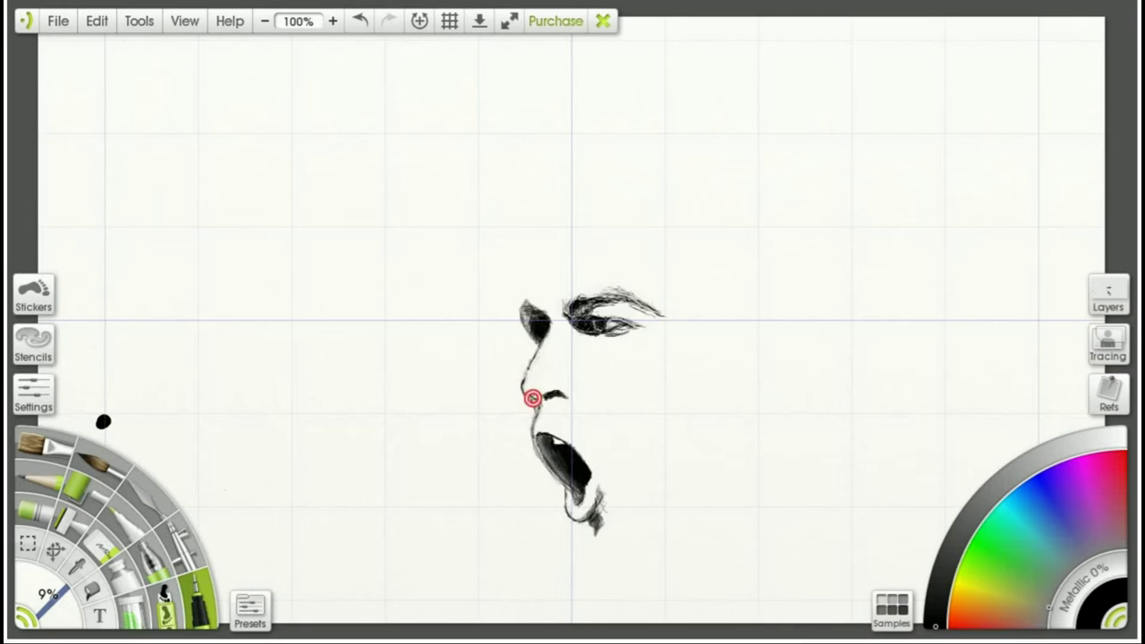
Draw the forehead's profile line from the hairline down to the far brow, undoing the stray strokes
{"action": "left_click_drag", "start_coordinate": [538, 212], "coordinate": [531, 299]}
{"action": "left_click", "coordinate": [77, 566]}
{"action": "left_click", "coordinate": [221, 588]}
{"action": "left_click", "coordinate": [200, 600]}
{"action": "key", "text": "ctrl+z"}
{"action": "mouse_move", "coordinate": [534, 256]}
{"action": "left_mouse_down"}
{"action": "mouse_move", "coordinate": [529, 293]}
{"action": "mouse_move", "coordinate": [538, 252]}
{"action": "left_mouse_up"}
{"action": "key", "text": "ctrl+z"}
Hatch the hairline with short strokes across the forehead's top, down the temple and into the sideburn
{"action": "mouse_move", "coordinate": [655, 202]}
{"action": "left_mouse_down"}
{"action": "mouse_move", "coordinate": [668, 229]}
{"action": "mouse_move", "coordinate": [637, 207]}
{"action": "left_mouse_up"}
{"action": "mouse_move", "coordinate": [541, 220]}
{"action": "left_mouse_down"}
{"action": "mouse_move", "coordinate": [652, 203]}
{"action": "mouse_move", "coordinate": [675, 251]}
{"action": "mouse_move", "coordinate": [660, 261]}
{"action": "mouse_move", "coordinate": [718, 324]}
{"action": "left_mouse_up"}
{"action": "mouse_move", "coordinate": [705, 288]}
{"action": "left_mouse_down"}
{"action": "mouse_move", "coordinate": [693, 258]}
{"action": "mouse_move", "coordinate": [741, 314]}
{"action": "mouse_move", "coordinate": [725, 312]}
{"action": "mouse_move", "coordinate": [721, 330]}
{"action": "mouse_move", "coordinate": [733, 356]}
{"action": "mouse_move", "coordinate": [759, 313]}
{"action": "left_mouse_up"}
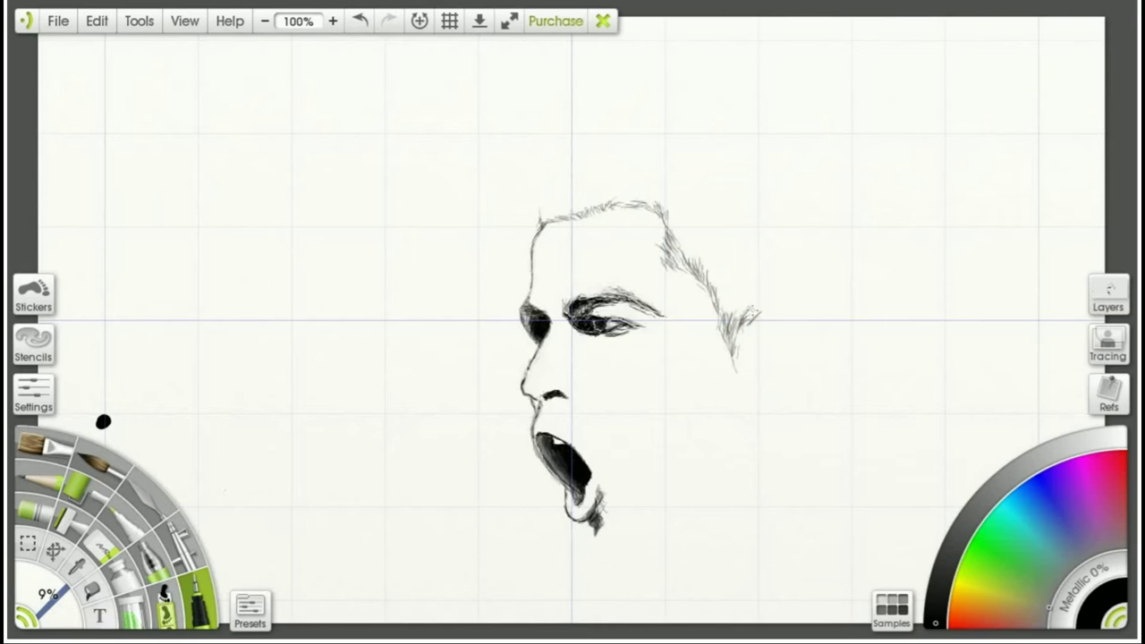
Draw the chin and jaw line from below the lower lip into the neck, and enlarge the brush to 26%
{"action": "mouse_move", "coordinate": [598, 557]}
{"action": "left_mouse_down"}
{"action": "mouse_move", "coordinate": [591, 531]}
{"action": "mouse_move", "coordinate": [665, 565]}
{"action": "mouse_move", "coordinate": [648, 565]}
{"action": "mouse_move", "coordinate": [683, 565]}
{"action": "mouse_move", "coordinate": [698, 598]}
{"action": "left_mouse_up"}
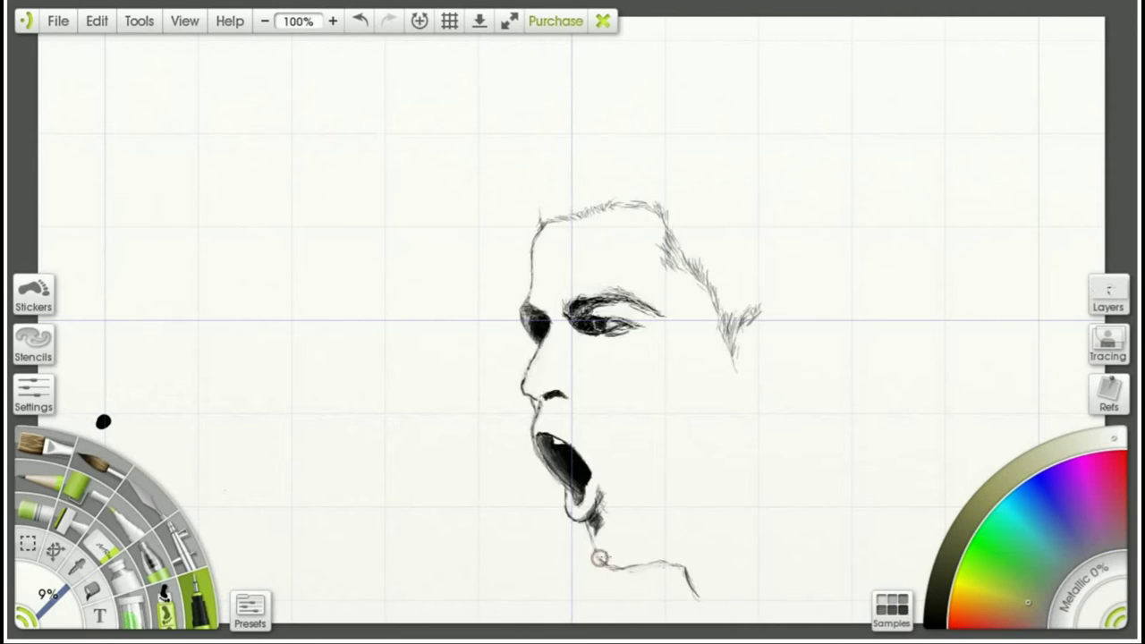
{"action": "left_click_drag", "start_coordinate": [45, 604], "coordinate": [59, 594]}
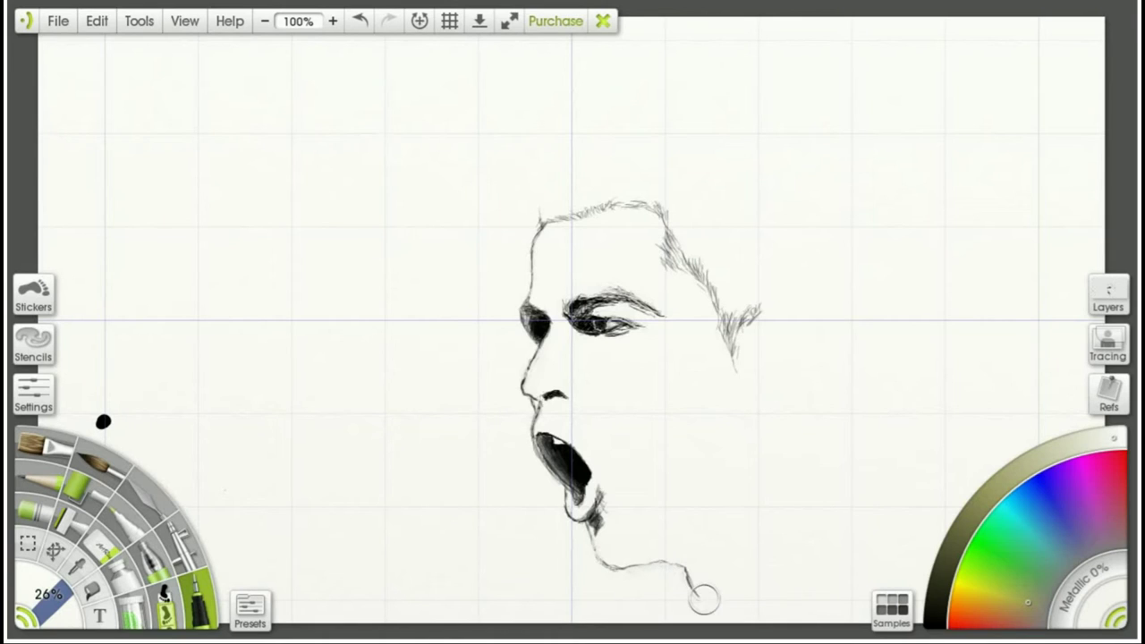
Draw the earlobe and the ear's curved back edge in black at 15% brush size
{"action": "left_click", "coordinate": [77, 566]}
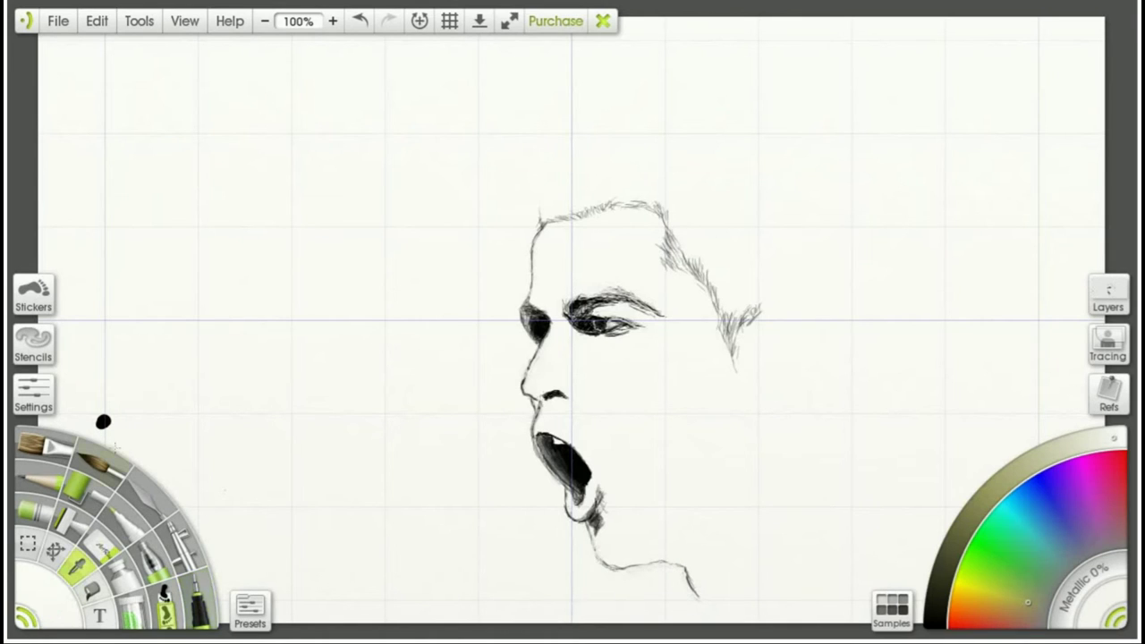
{"action": "left_click", "coordinate": [104, 422]}
{"action": "left_click_drag", "start_coordinate": [759, 399], "coordinate": [755, 401]}
{"action": "left_click_drag", "start_coordinate": [59, 595], "coordinate": [49, 603]}
{"action": "mouse_move", "coordinate": [767, 401]}
{"action": "left_mouse_down"}
{"action": "mouse_move", "coordinate": [745, 396]}
{"action": "mouse_move", "coordinate": [759, 400]}
{"action": "left_mouse_up"}
{"action": "key", "text": "ctrl+z"}
{"action": "left_click_drag", "start_coordinate": [747, 392], "coordinate": [757, 398]}
{"action": "left_click_drag", "start_coordinate": [755, 398], "coordinate": [769, 390]}
{"action": "mouse_move", "coordinate": [800, 316]}
{"action": "left_mouse_down"}
{"action": "mouse_move", "coordinate": [810, 345]}
{"action": "mouse_move", "coordinate": [796, 381]}
{"action": "mouse_move", "coordinate": [760, 397]}
{"action": "mouse_move", "coordinate": [771, 394]}
{"action": "left_mouse_up"}
Trim the earlobe with the canvas colour and draw the ear's upper rim in black at 10% brush size
{"action": "left_click", "coordinate": [762, 408], "text": "alt"}
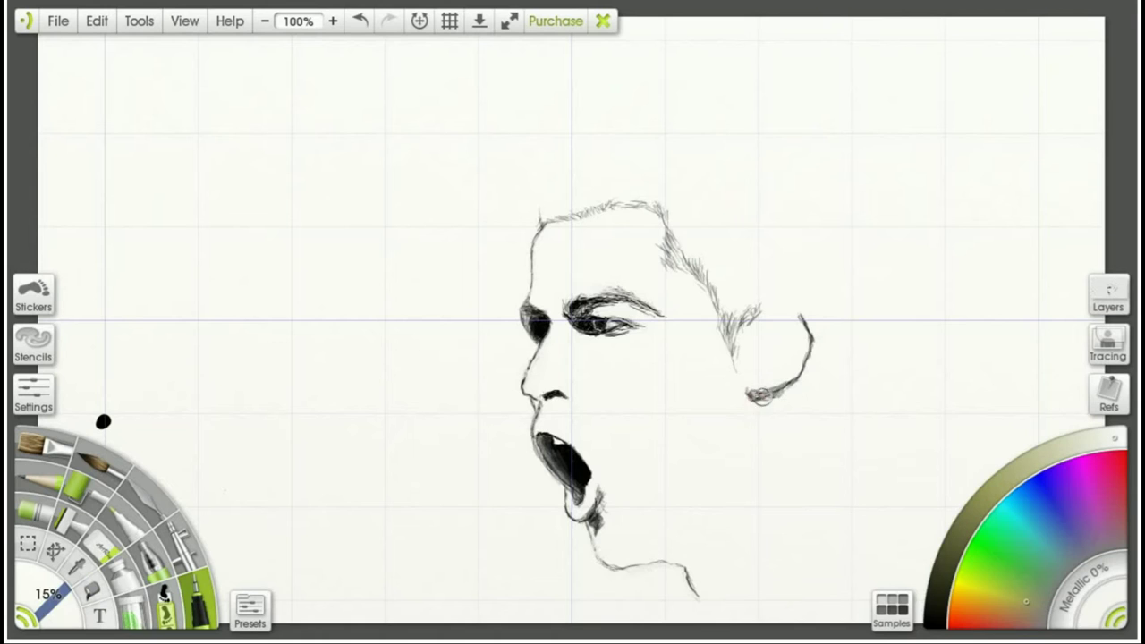
{"action": "left_click_drag", "start_coordinate": [53, 598], "coordinate": [37, 614]}
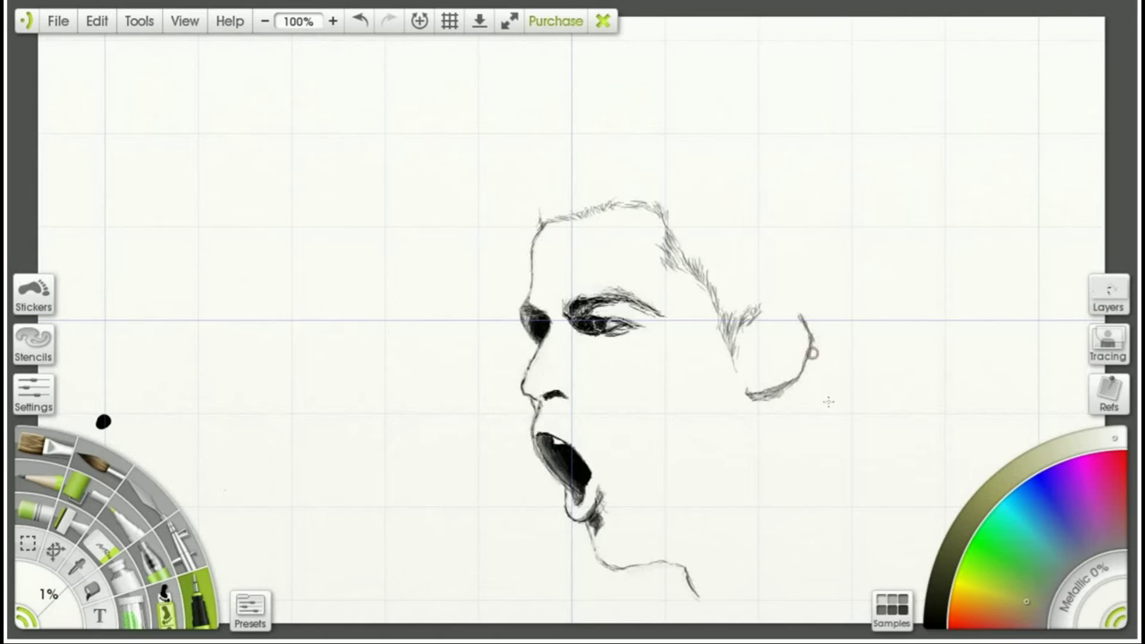
{"action": "left_click", "coordinate": [103, 422], "text": "alt"}
{"action": "left_click_drag", "start_coordinate": [45, 609], "coordinate": [70, 597]}
{"action": "mouse_move", "coordinate": [763, 308]}
{"action": "left_mouse_down"}
{"action": "mouse_move", "coordinate": [743, 319]}
{"action": "mouse_move", "coordinate": [789, 304]}
{"action": "mouse_move", "coordinate": [804, 321]}
{"action": "left_mouse_up"}
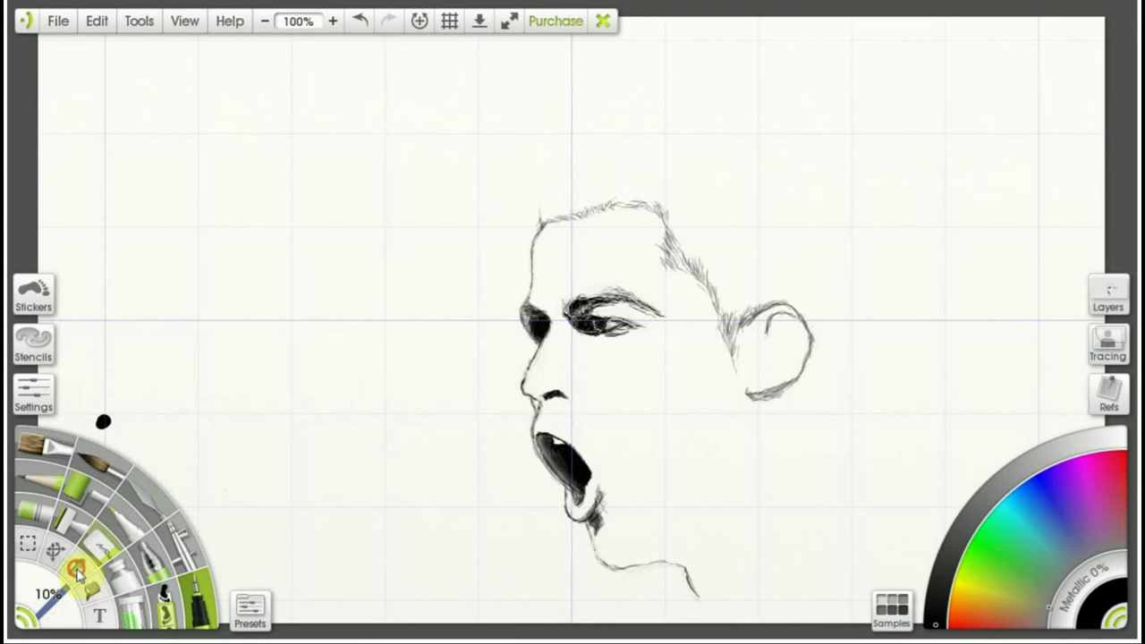
Draw and hatch the ear's inner folds in black and shade the area above the lobe
{"action": "left_click", "coordinate": [793, 332], "text": "alt"}
{"action": "left_click", "coordinate": [769, 310], "text": "alt"}
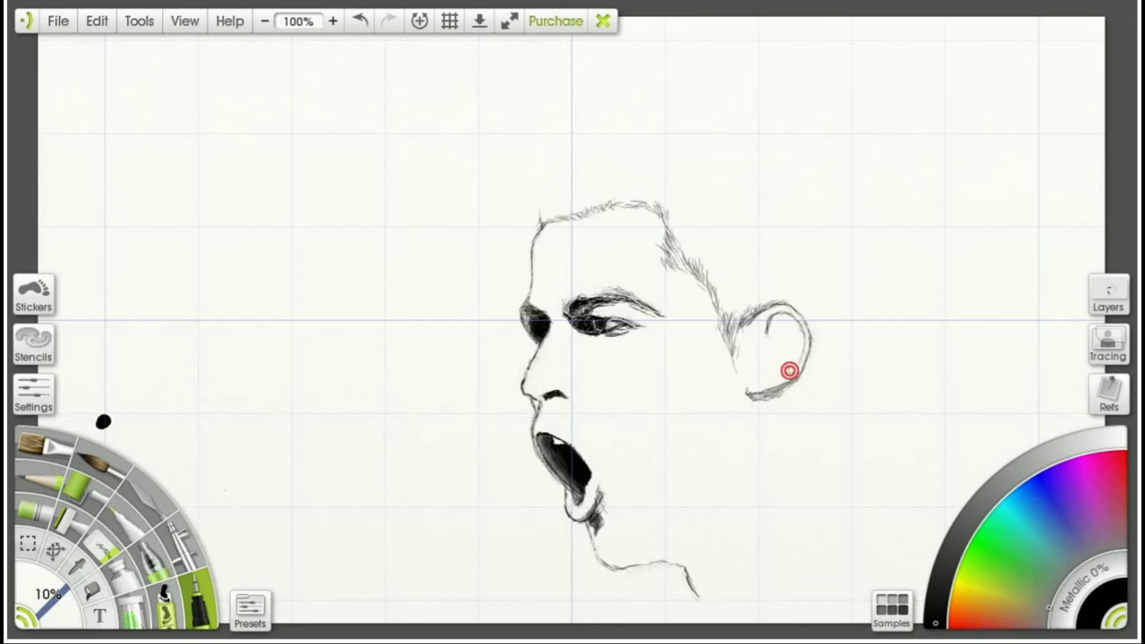
{"action": "left_click_drag", "start_coordinate": [793, 332], "coordinate": [788, 368]}
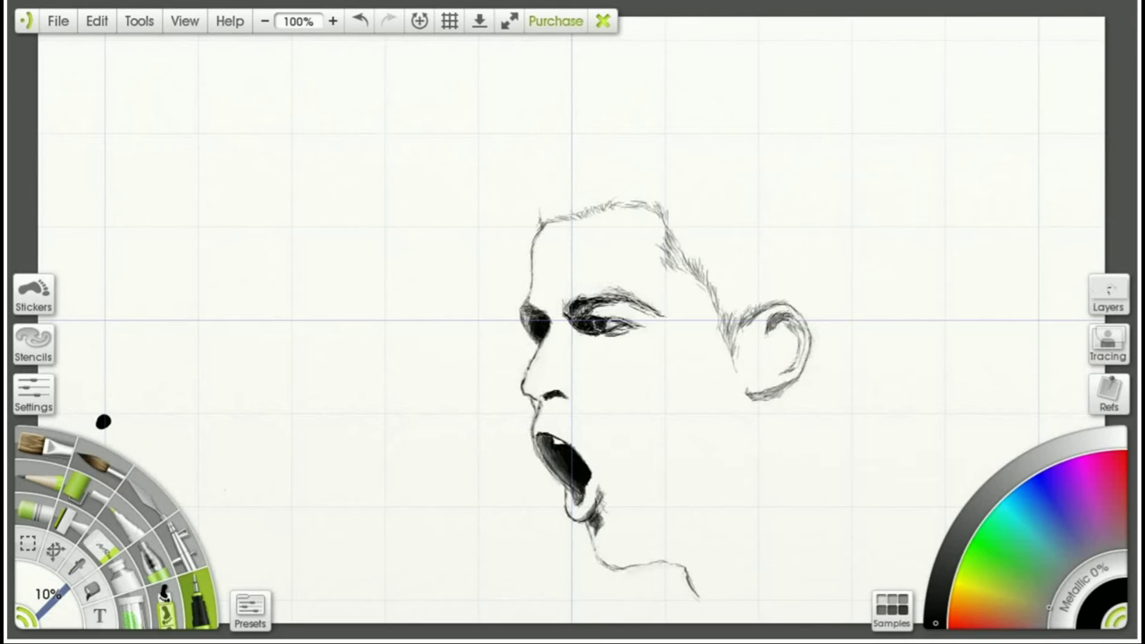
{"action": "mouse_move", "coordinate": [766, 335]}
{"action": "left_mouse_down"}
{"action": "mouse_move", "coordinate": [777, 346]}
{"action": "mouse_move", "coordinate": [757, 358]}
{"action": "mouse_move", "coordinate": [750, 386]}
{"action": "mouse_move", "coordinate": [781, 393]}
{"action": "mouse_move", "coordinate": [801, 368]}
{"action": "left_mouse_up"}
{"action": "left_click_drag", "start_coordinate": [750, 383], "coordinate": [764, 390]}
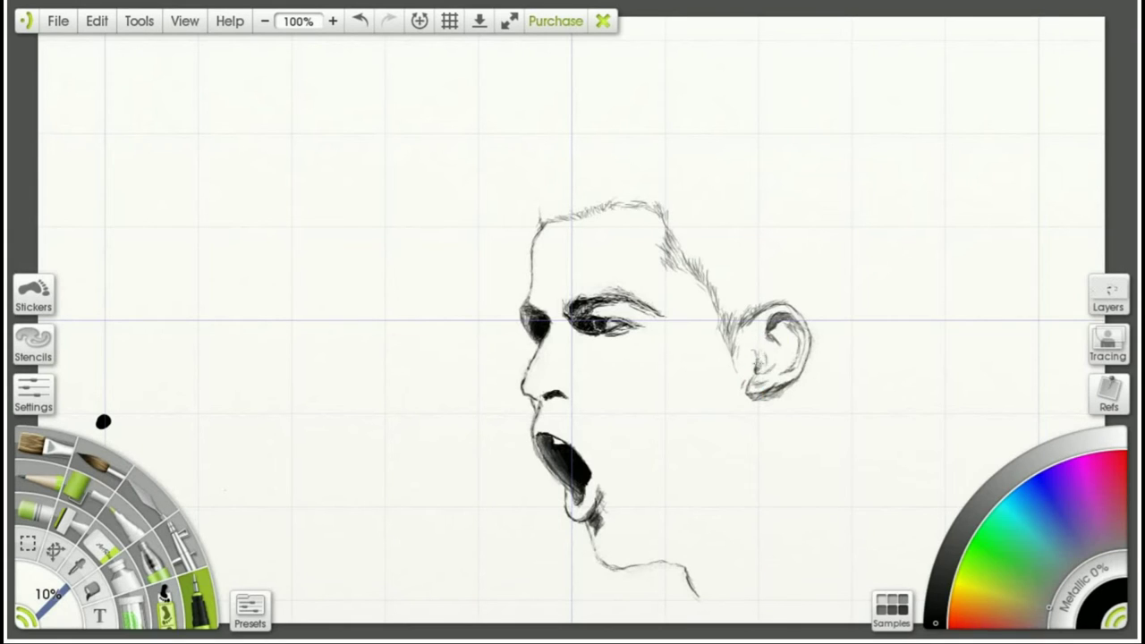
Draw the lower jaw line in black from the chin back toward the ear and shade along its underside
{"action": "mouse_move", "coordinate": [601, 501]}
{"action": "left_mouse_down"}
{"action": "mouse_move", "coordinate": [595, 529]}
{"action": "mouse_move", "coordinate": [679, 542]}
{"action": "mouse_move", "coordinate": [636, 546]}
{"action": "mouse_move", "coordinate": [679, 537]}
{"action": "left_mouse_up"}
{"action": "mouse_move", "coordinate": [747, 458]}
{"action": "left_mouse_down"}
{"action": "mouse_move", "coordinate": [712, 507]}
{"action": "mouse_move", "coordinate": [626, 559]}
{"action": "mouse_move", "coordinate": [649, 562]}
{"action": "mouse_move", "coordinate": [732, 503]}
{"action": "left_mouse_up"}
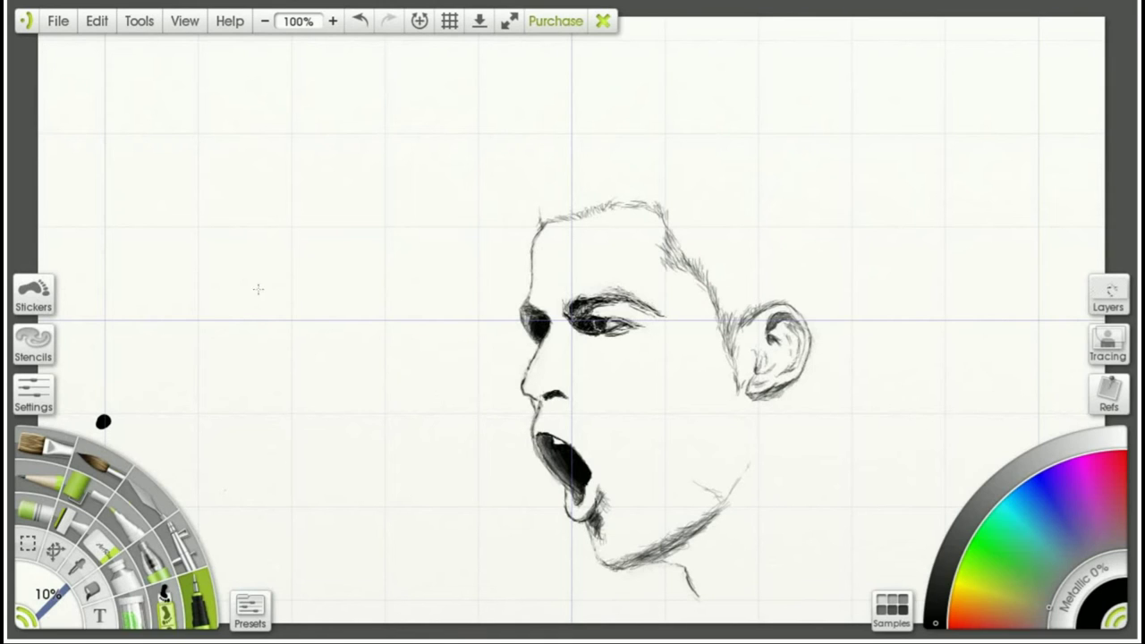
{"action": "left_click", "coordinate": [28, 544]}
{"action": "left_click", "coordinate": [55, 550]}
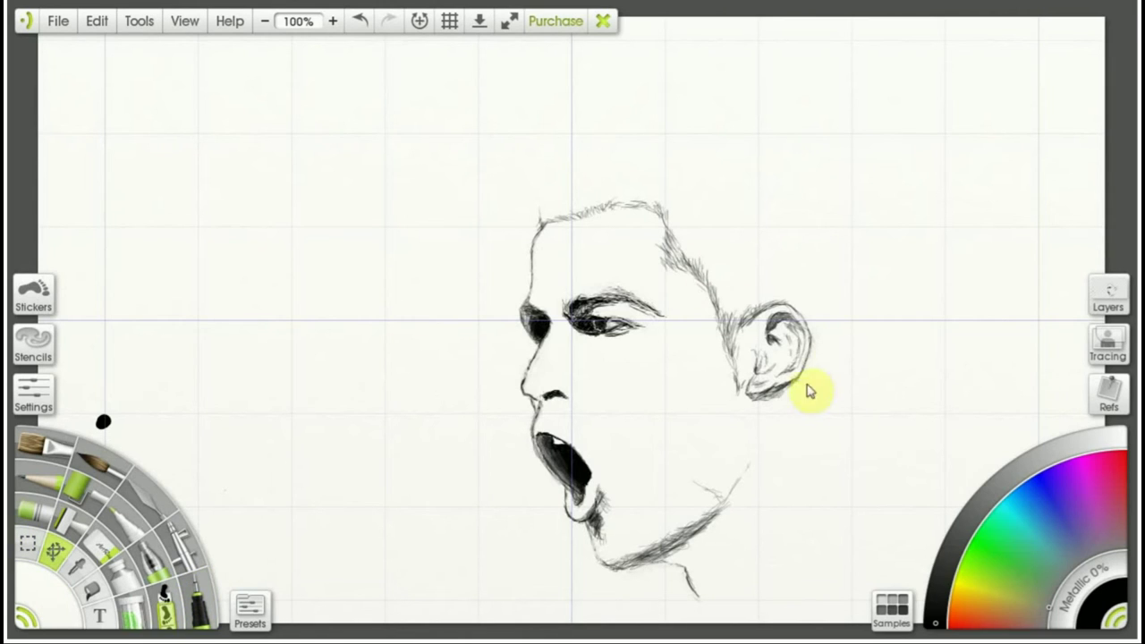
{"action": "left_click", "coordinate": [199, 601]}
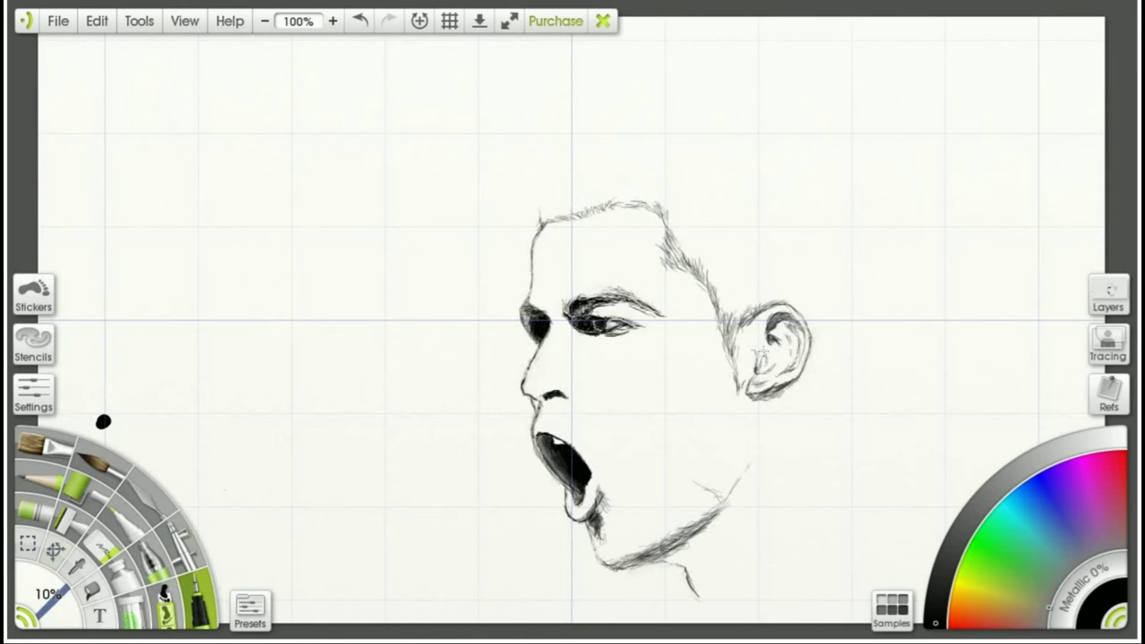
Refine the outer edge of the upper lip with the sampled canvas colour and reduce the brush to 1%
{"action": "left_click", "coordinate": [517, 434], "text": "alt"}
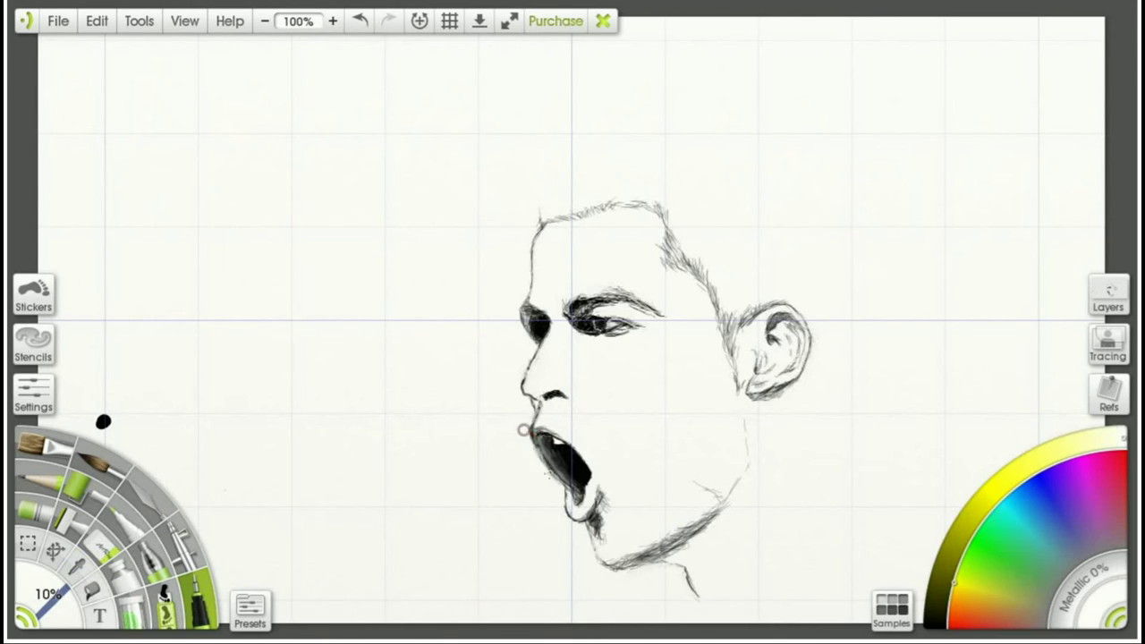
{"action": "key", "text": "["}
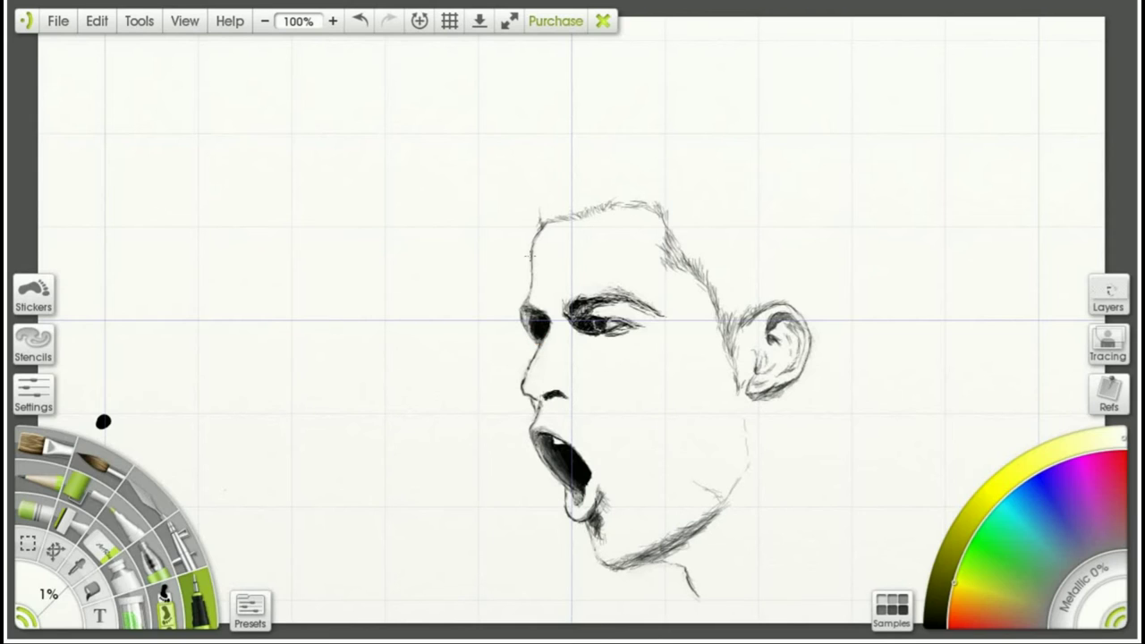
Draw the front tuft of spiky hair above the forehead in black at 7% brush size
{"action": "left_click", "coordinate": [103, 422], "text": "alt"}
{"action": "left_click_drag", "start_coordinate": [46, 610], "coordinate": [55, 600]}
{"action": "left_click_drag", "start_coordinate": [541, 221], "coordinate": [549, 164]}
{"action": "mouse_move", "coordinate": [558, 215]}
{"action": "left_mouse_down"}
{"action": "mouse_move", "coordinate": [563, 185]}
{"action": "mouse_move", "coordinate": [545, 189]}
{"action": "left_mouse_up"}
{"action": "left_click_drag", "start_coordinate": [549, 215], "coordinate": [577, 160]}
{"action": "left_click_drag", "start_coordinate": [556, 215], "coordinate": [570, 175]}
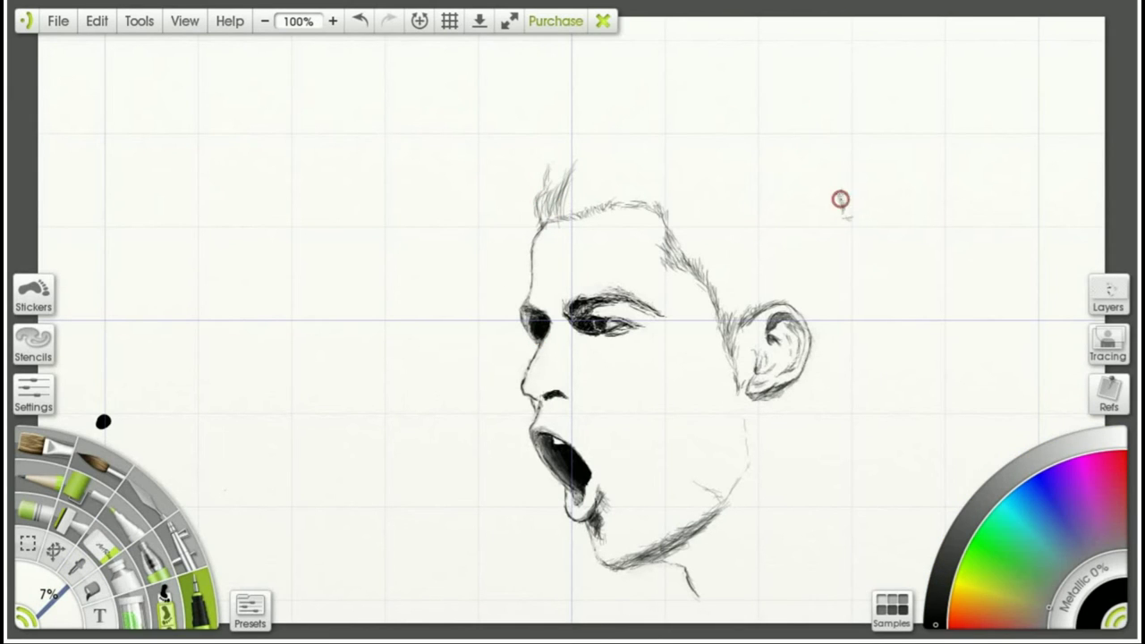
Draw the back contour of the hair in dark grey from the crown down to the nape behind the ear
{"action": "left_click", "coordinate": [843, 220], "text": "alt"}
{"action": "left_click_drag", "start_coordinate": [844, 232], "coordinate": [846, 327]}
{"action": "mouse_move", "coordinate": [838, 382]}
{"action": "left_mouse_down"}
{"action": "mouse_move", "coordinate": [813, 401]}
{"action": "mouse_move", "coordinate": [807, 367]}
{"action": "mouse_move", "coordinate": [825, 431]}
{"action": "mouse_move", "coordinate": [836, 400]}
{"action": "mouse_move", "coordinate": [812, 388]}
{"action": "mouse_move", "coordinate": [834, 404]}
{"action": "mouse_move", "coordinate": [842, 340]}
{"action": "left_mouse_up"}
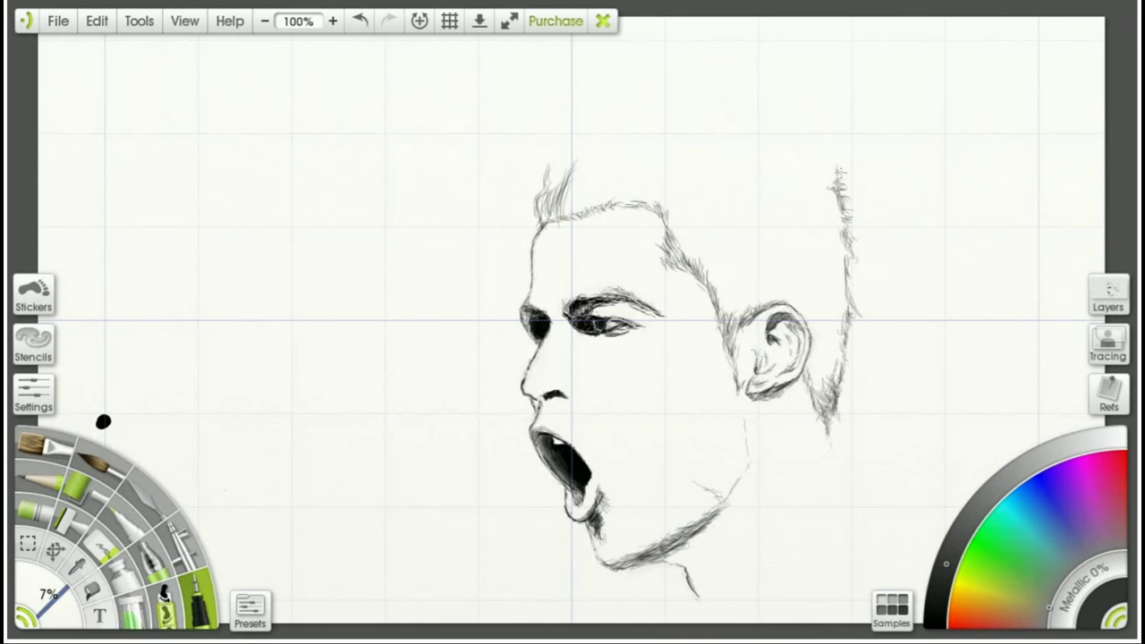
Fill the top, side and back of the hair with dark grey strokes from the hairline to the crown and nape
{"action": "mouse_move", "coordinate": [679, 216]}
{"action": "left_mouse_down"}
{"action": "mouse_move", "coordinate": [704, 256]}
{"action": "mouse_move", "coordinate": [727, 224]}
{"action": "left_mouse_up"}
{"action": "mouse_move", "coordinate": [744, 333]}
{"action": "left_mouse_down"}
{"action": "mouse_move", "coordinate": [730, 260]}
{"action": "mouse_move", "coordinate": [714, 255]}
{"action": "mouse_move", "coordinate": [707, 266]}
{"action": "mouse_move", "coordinate": [730, 305]}
{"action": "mouse_move", "coordinate": [769, 304]}
{"action": "mouse_move", "coordinate": [773, 293]}
{"action": "mouse_move", "coordinate": [726, 279]}
{"action": "mouse_move", "coordinate": [727, 254]}
{"action": "mouse_move", "coordinate": [688, 220]}
{"action": "left_mouse_up"}
{"action": "left_click_drag", "start_coordinate": [837, 189], "coordinate": [771, 164]}
{"action": "scroll", "coordinate": [14, 153], "scroll_direction": "up", "scroll_amount": 1}
{"action": "scroll", "coordinate": [460, 153], "scroll_direction": "down", "scroll_amount": 1}
{"action": "mouse_move", "coordinate": [573, 134]}
{"action": "left_mouse_down"}
{"action": "mouse_move", "coordinate": [557, 184]}
{"action": "mouse_move", "coordinate": [614, 117]}
{"action": "mouse_move", "coordinate": [578, 182]}
{"action": "mouse_move", "coordinate": [594, 127]}
{"action": "mouse_move", "coordinate": [583, 200]}
{"action": "mouse_move", "coordinate": [570, 212]}
{"action": "mouse_move", "coordinate": [647, 113]}
{"action": "mouse_move", "coordinate": [588, 187]}
{"action": "mouse_move", "coordinate": [667, 106]}
{"action": "left_mouse_up"}
{"action": "mouse_move", "coordinate": [663, 175]}
{"action": "left_mouse_down"}
{"action": "mouse_move", "coordinate": [704, 170]}
{"action": "mouse_move", "coordinate": [612, 195]}
{"action": "mouse_move", "coordinate": [651, 159]}
{"action": "mouse_move", "coordinate": [684, 157]}
{"action": "mouse_move", "coordinate": [684, 140]}
{"action": "mouse_move", "coordinate": [745, 102]}
{"action": "mouse_move", "coordinate": [831, 180]}
{"action": "mouse_move", "coordinate": [817, 164]}
{"action": "mouse_move", "coordinate": [713, 156]}
{"action": "mouse_move", "coordinate": [737, 139]}
{"action": "mouse_move", "coordinate": [666, 136]}
{"action": "mouse_move", "coordinate": [710, 135]}
{"action": "mouse_move", "coordinate": [683, 158]}
{"action": "left_mouse_up"}
{"action": "mouse_move", "coordinate": [814, 191]}
{"action": "left_mouse_down"}
{"action": "mouse_move", "coordinate": [744, 170]}
{"action": "mouse_move", "coordinate": [758, 158]}
{"action": "mouse_move", "coordinate": [661, 197]}
{"action": "mouse_move", "coordinate": [744, 173]}
{"action": "mouse_move", "coordinate": [830, 212]}
{"action": "left_mouse_up"}
{"action": "mouse_move", "coordinate": [760, 265]}
{"action": "left_mouse_down"}
{"action": "mouse_move", "coordinate": [773, 220]}
{"action": "mouse_move", "coordinate": [739, 222]}
{"action": "mouse_move", "coordinate": [696, 191]}
{"action": "mouse_move", "coordinate": [696, 208]}
{"action": "mouse_move", "coordinate": [732, 196]}
{"action": "mouse_move", "coordinate": [821, 205]}
{"action": "mouse_move", "coordinate": [825, 183]}
{"action": "mouse_move", "coordinate": [831, 307]}
{"action": "mouse_move", "coordinate": [808, 361]}
{"action": "mouse_move", "coordinate": [825, 364]}
{"action": "mouse_move", "coordinate": [796, 201]}
{"action": "mouse_move", "coordinate": [751, 252]}
{"action": "mouse_move", "coordinate": [754, 273]}
{"action": "mouse_move", "coordinate": [820, 256]}
{"action": "mouse_move", "coordinate": [771, 260]}
{"action": "mouse_move", "coordinate": [815, 242]}
{"action": "mouse_move", "coordinate": [805, 265]}
{"action": "mouse_move", "coordinate": [827, 248]}
{"action": "mouse_move", "coordinate": [823, 317]}
{"action": "mouse_move", "coordinate": [784, 194]}
{"action": "left_mouse_up"}
{"action": "mouse_move", "coordinate": [646, 153]}
{"action": "left_mouse_down"}
{"action": "mouse_move", "coordinate": [570, 196]}
{"action": "mouse_move", "coordinate": [589, 169]}
{"action": "mouse_move", "coordinate": [641, 201]}
{"action": "mouse_move", "coordinate": [685, 172]}
{"action": "mouse_move", "coordinate": [697, 188]}
{"action": "mouse_move", "coordinate": [760, 160]}
{"action": "mouse_move", "coordinate": [689, 142]}
{"action": "mouse_move", "coordinate": [716, 155]}
{"action": "mouse_move", "coordinate": [708, 224]}
{"action": "mouse_move", "coordinate": [789, 139]}
{"action": "mouse_move", "coordinate": [842, 263]}
{"action": "left_mouse_up"}
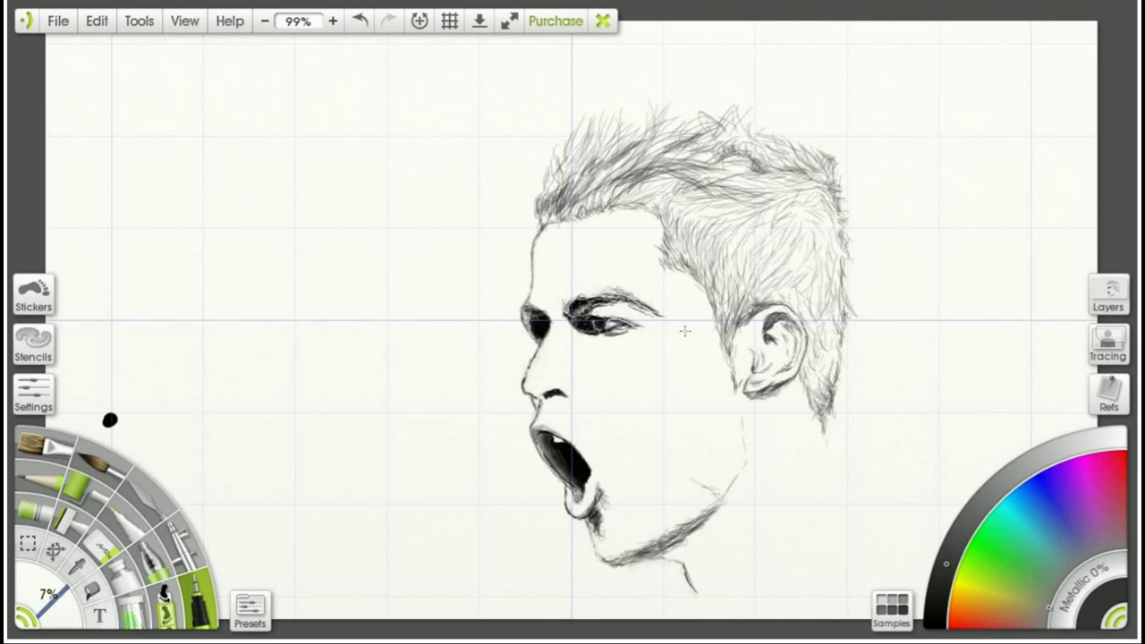
Move the drawing up and to the left with the Transform tool, and extend the throat line in black with the pen
{"action": "left_click", "coordinate": [54, 551]}
{"action": "mouse_move", "coordinate": [665, 379]}
{"action": "left_mouse_down"}
{"action": "mouse_move", "coordinate": [535, 314]}
{"action": "mouse_move", "coordinate": [575, 302]}
{"action": "mouse_move", "coordinate": [481, 294]}
{"action": "left_mouse_up"}
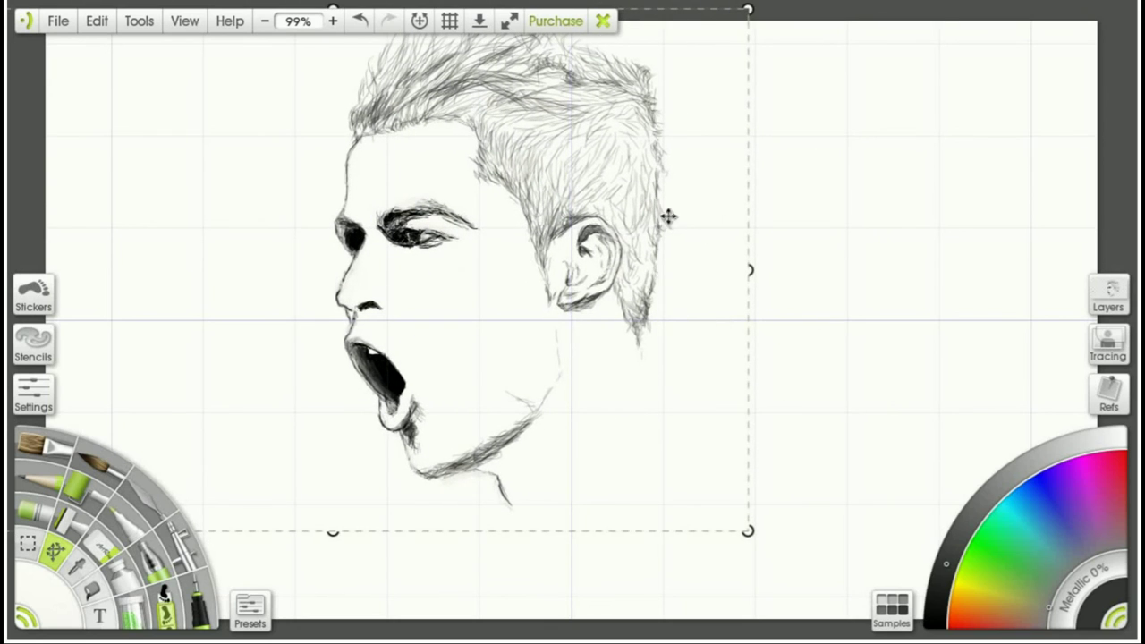
{"action": "left_click", "coordinate": [197, 593]}
{"action": "mouse_move", "coordinate": [510, 508]}
{"action": "left_mouse_down"}
{"action": "mouse_move", "coordinate": [498, 481]}
{"action": "mouse_move", "coordinate": [522, 514]}
{"action": "left_mouse_up"}
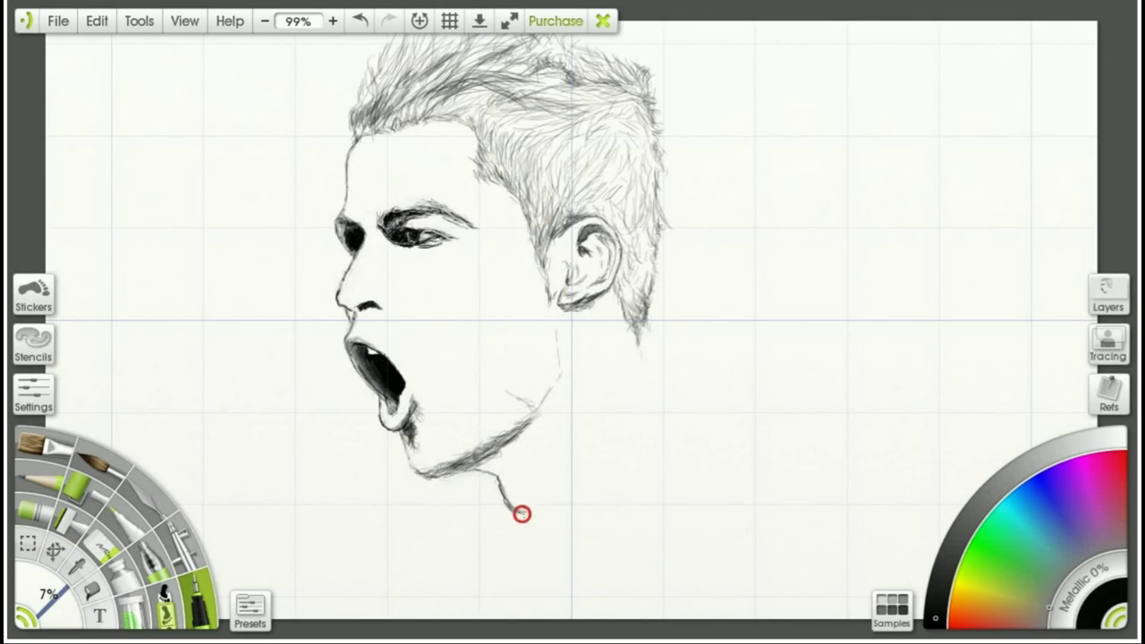
Draw the nape line and the shirt's curved neckline down to the throat, undoing a stray stroke
{"action": "left_click_drag", "start_coordinate": [647, 320], "coordinate": [676, 361]}
{"action": "mouse_move", "coordinate": [691, 408]}
{"action": "left_mouse_down"}
{"action": "mouse_move", "coordinate": [621, 502]}
{"action": "mouse_move", "coordinate": [551, 541]}
{"action": "left_mouse_up"}
{"action": "mouse_move", "coordinate": [551, 540]}
{"action": "left_mouse_down"}
{"action": "mouse_move", "coordinate": [659, 463]}
{"action": "mouse_move", "coordinate": [689, 405]}
{"action": "mouse_move", "coordinate": [675, 438]}
{"action": "mouse_move", "coordinate": [550, 542]}
{"action": "left_mouse_up"}
{"action": "key", "text": "ctrl+z"}
{"action": "left_click", "coordinate": [631, 509], "text": "alt"}
{"action": "left_click_drag", "start_coordinate": [630, 486], "coordinate": [611, 507]}
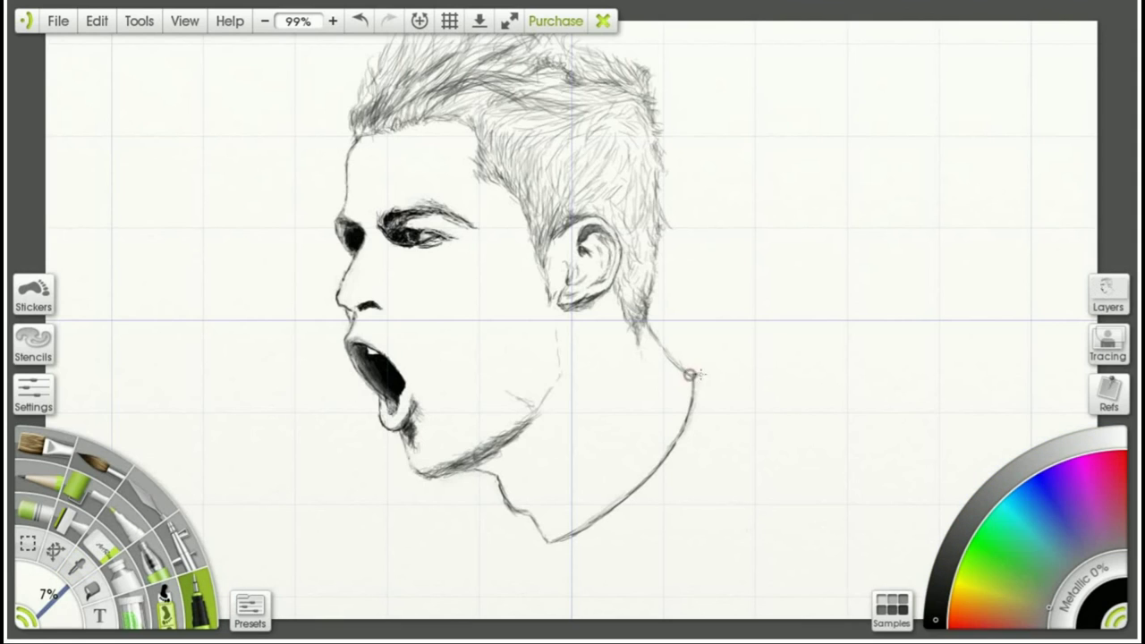
Draw the shirt's shoulder lines, collar band and sleeve seams in black
{"action": "mouse_move", "coordinate": [734, 392]}
{"action": "left_mouse_down"}
{"action": "mouse_move", "coordinate": [640, 542]}
{"action": "mouse_move", "coordinate": [765, 399]}
{"action": "mouse_move", "coordinate": [980, 503]}
{"action": "left_mouse_up"}
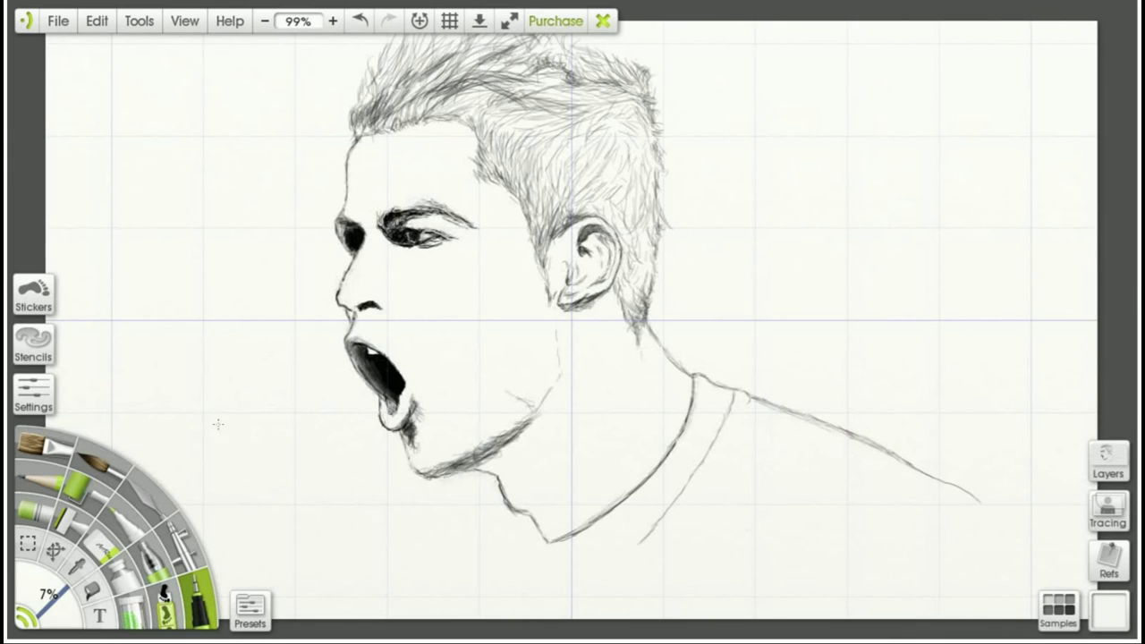
{"action": "mouse_move", "coordinate": [536, 526]}
{"action": "left_mouse_down"}
{"action": "mouse_move", "coordinate": [477, 583]}
{"action": "mouse_move", "coordinate": [466, 616]}
{"action": "left_mouse_up"}
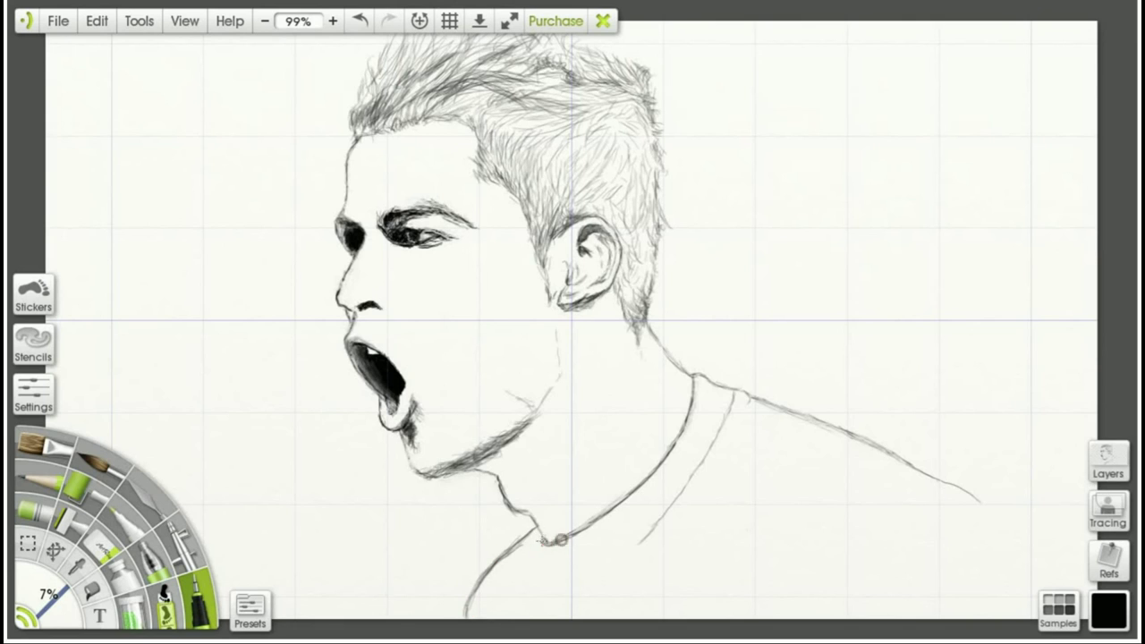
{"action": "mouse_move", "coordinate": [554, 556]}
{"action": "left_mouse_down"}
{"action": "mouse_move", "coordinate": [584, 571]}
{"action": "mouse_move", "coordinate": [633, 549]}
{"action": "mouse_move", "coordinate": [576, 572]}
{"action": "mouse_move", "coordinate": [633, 556]}
{"action": "mouse_move", "coordinate": [596, 574]}
{"action": "mouse_move", "coordinate": [651, 537]}
{"action": "mouse_move", "coordinate": [527, 587]}
{"action": "mouse_move", "coordinate": [548, 557]}
{"action": "mouse_move", "coordinate": [553, 572]}
{"action": "mouse_move", "coordinate": [576, 578]}
{"action": "mouse_move", "coordinate": [548, 594]}
{"action": "mouse_move", "coordinate": [556, 581]}
{"action": "mouse_move", "coordinate": [531, 590]}
{"action": "mouse_move", "coordinate": [537, 577]}
{"action": "mouse_move", "coordinate": [565, 589]}
{"action": "mouse_move", "coordinate": [532, 571]}
{"action": "mouse_move", "coordinate": [484, 604]}
{"action": "mouse_move", "coordinate": [562, 581]}
{"action": "mouse_move", "coordinate": [518, 585]}
{"action": "mouse_move", "coordinate": [525, 594]}
{"action": "mouse_move", "coordinate": [503, 613]}
{"action": "left_mouse_up"}
{"action": "left_click_drag", "start_coordinate": [714, 448], "coordinate": [834, 507]}
{"action": "mouse_move", "coordinate": [933, 488]}
{"action": "left_mouse_down"}
{"action": "mouse_move", "coordinate": [819, 497]}
{"action": "mouse_move", "coordinate": [773, 598]}
{"action": "left_mouse_up"}
Hatch the front of the shirt below the collar with light shading
{"action": "key", "text": "w"}
{"action": "left_click_drag", "start_coordinate": [550, 572], "coordinate": [505, 610]}
{"action": "mouse_move", "coordinate": [540, 571]}
{"action": "left_mouse_down"}
{"action": "mouse_move", "coordinate": [483, 602]}
{"action": "mouse_move", "coordinate": [534, 613]}
{"action": "mouse_move", "coordinate": [578, 596]}
{"action": "mouse_move", "coordinate": [536, 607]}
{"action": "mouse_move", "coordinate": [519, 572]}
{"action": "left_mouse_up"}
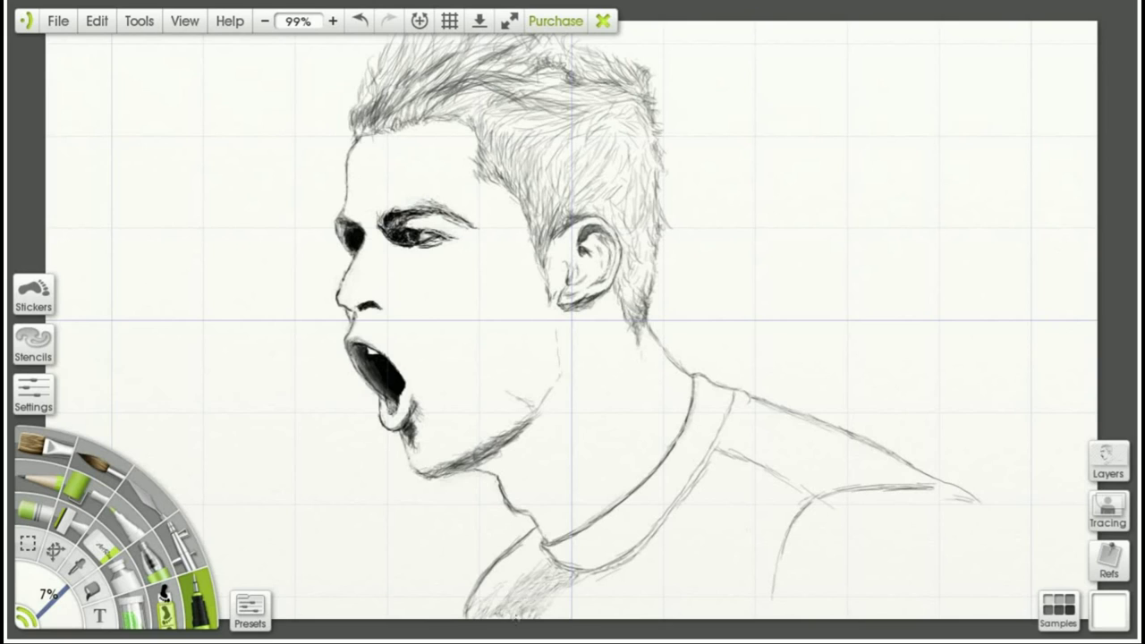
Draw the nostril wing and shade the nose and inner eye area, alternating black and canvas colour and finishing at 1% brush size
{"action": "key", "text": "x"}
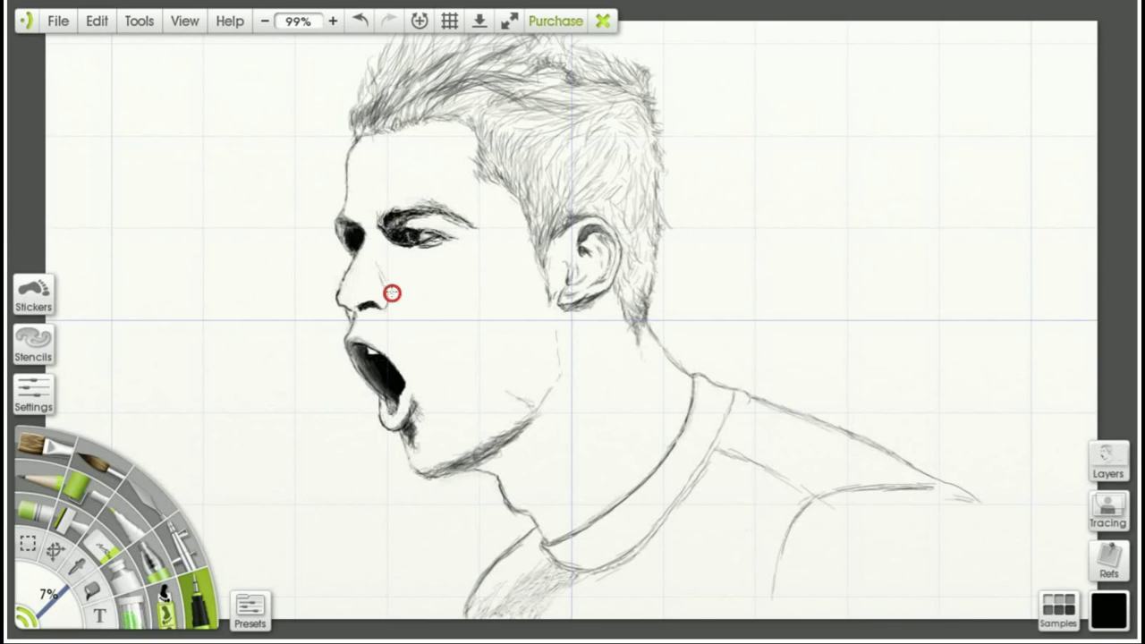
{"action": "key", "text": "x"}
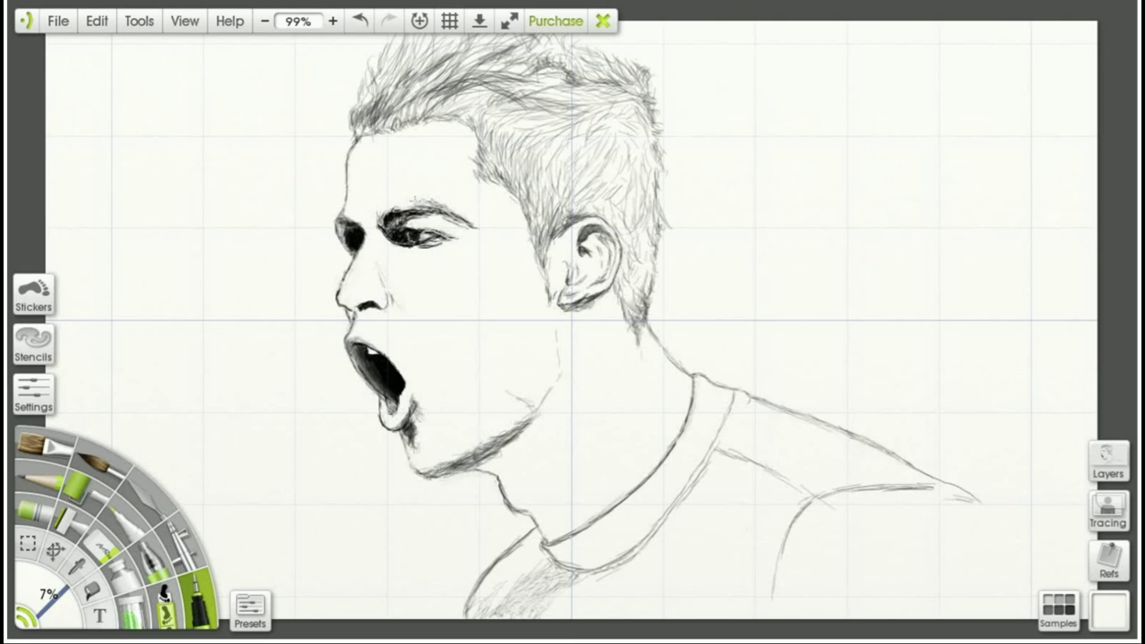
{"action": "key", "text": "x"}
{"action": "left_click_drag", "start_coordinate": [402, 301], "coordinate": [348, 303]}
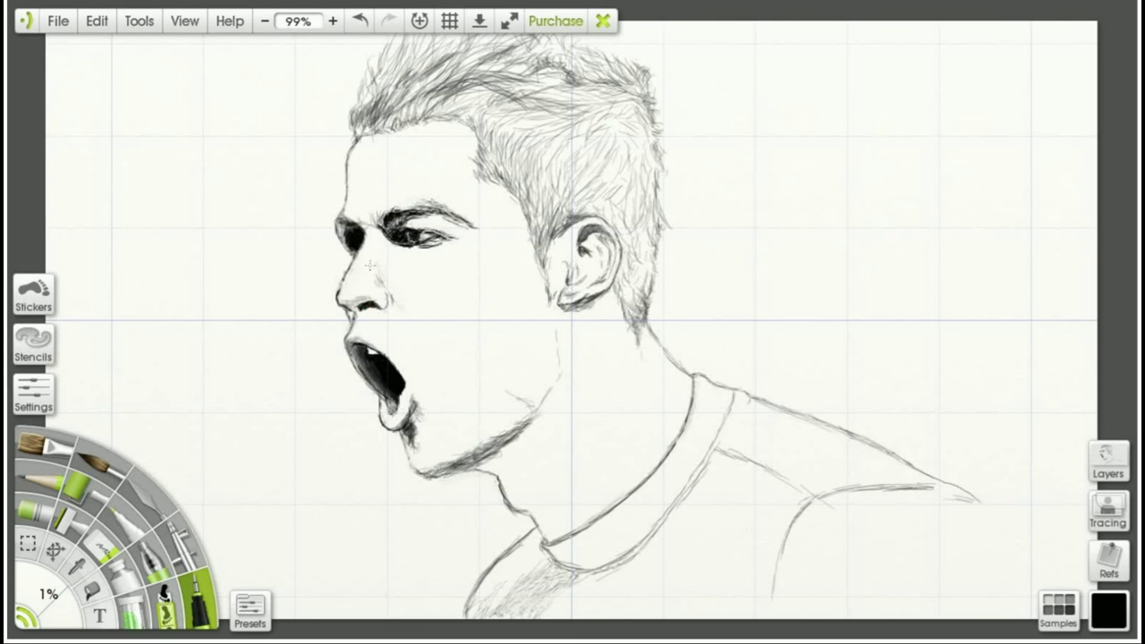
{"action": "mouse_move", "coordinate": [370, 255]}
{"action": "left_mouse_down"}
{"action": "mouse_move", "coordinate": [360, 278]}
{"action": "mouse_move", "coordinate": [455, 229]}
{"action": "left_mouse_up"}
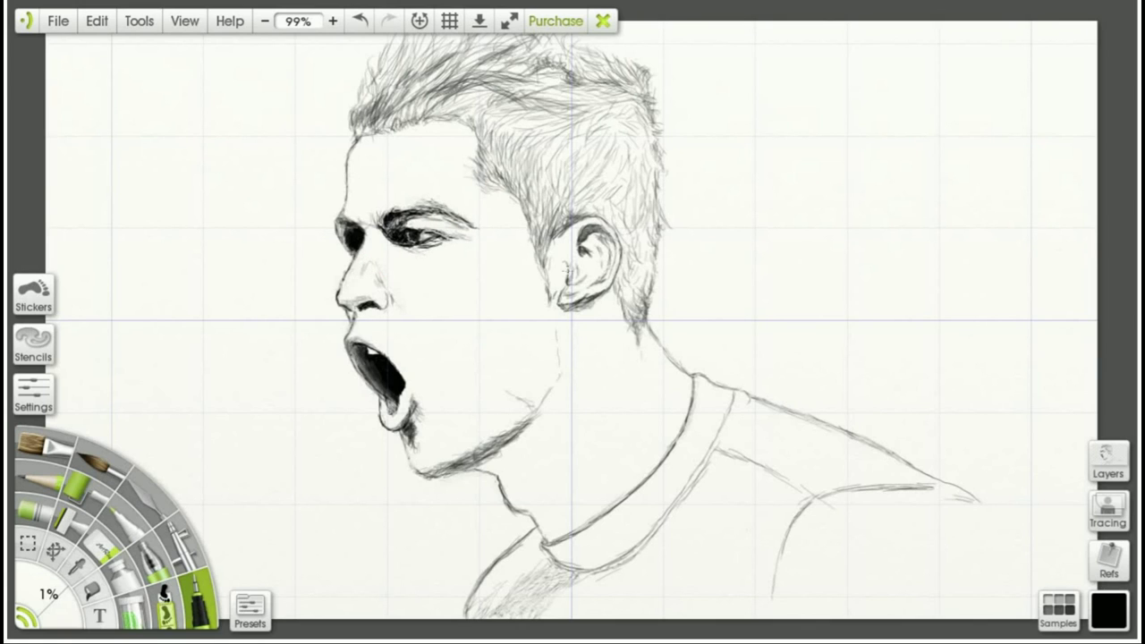
Hatch the rear corner of the jaw in black and shade the neck just below it in grey at 4% brush size
{"action": "left_click_drag", "start_coordinate": [541, 386], "coordinate": [526, 407]}
{"action": "key", "text": "bracketright"}
{"action": "key", "text": "bracketright"}
{"action": "key", "text": "bracketright"}
{"action": "left_click", "coordinate": [1110, 611]}
{"action": "left_click_drag", "start_coordinate": [964, 547], "coordinate": [970, 518]}
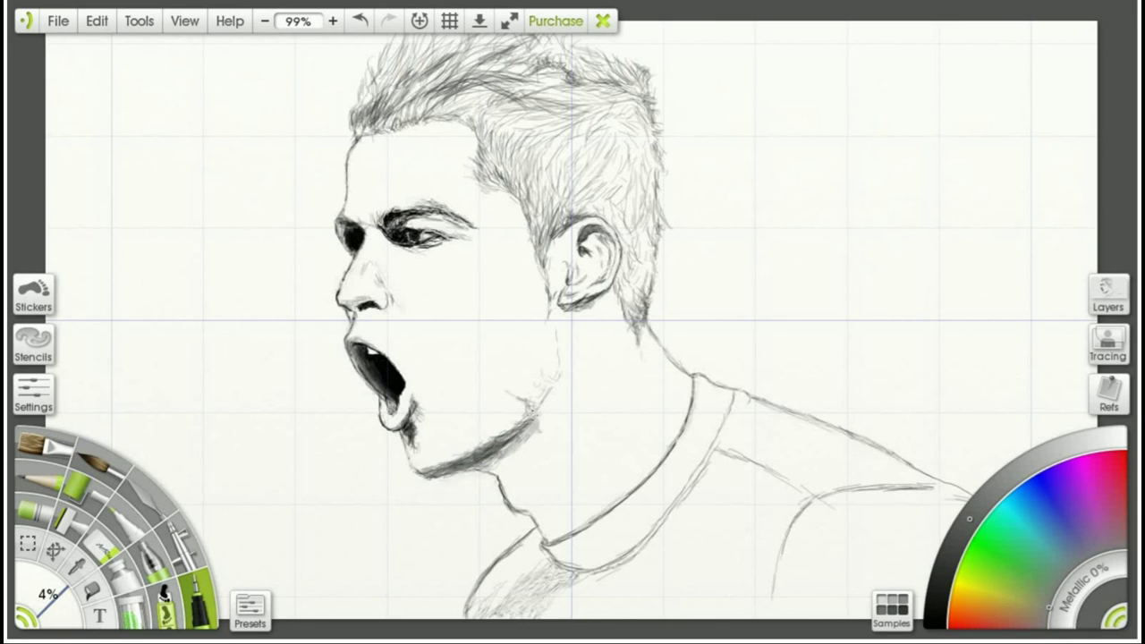
{"action": "mouse_move", "coordinate": [518, 446]}
{"action": "left_mouse_down"}
{"action": "mouse_move", "coordinate": [494, 467]}
{"action": "mouse_move", "coordinate": [513, 491]}
{"action": "left_mouse_up"}
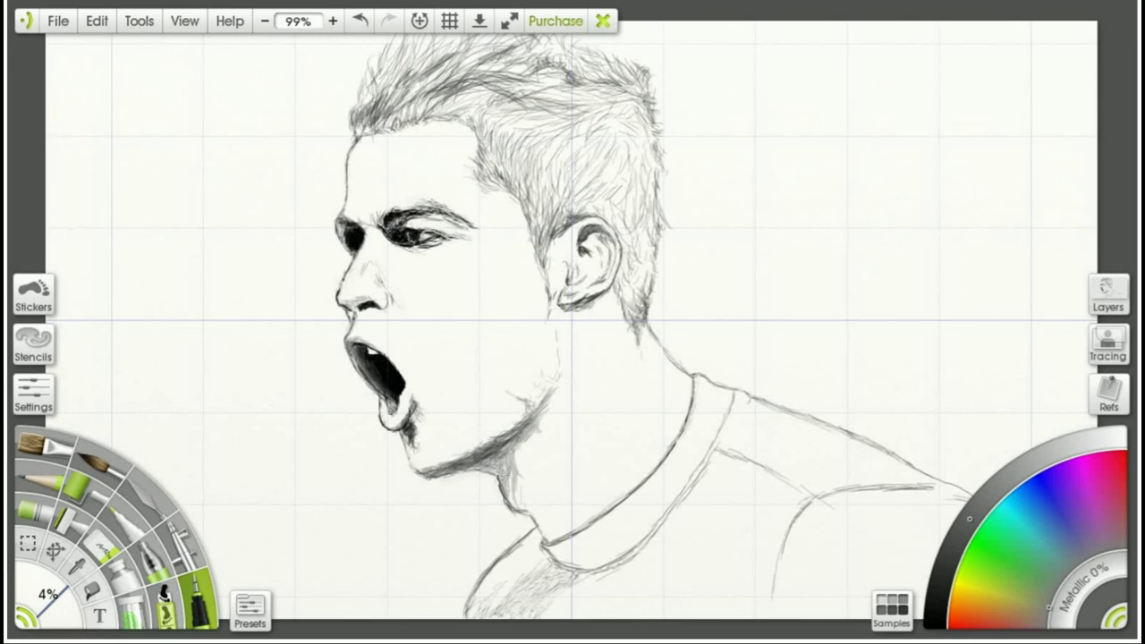
Fill the throat hollow above the collar with grey and blend the shading along the front of the neck
{"action": "mouse_move", "coordinate": [532, 443]}
{"action": "left_mouse_down"}
{"action": "mouse_move", "coordinate": [517, 463]}
{"action": "mouse_move", "coordinate": [514, 501]}
{"action": "mouse_move", "coordinate": [573, 502]}
{"action": "mouse_move", "coordinate": [542, 526]}
{"action": "mouse_move", "coordinate": [593, 506]}
{"action": "left_mouse_up"}
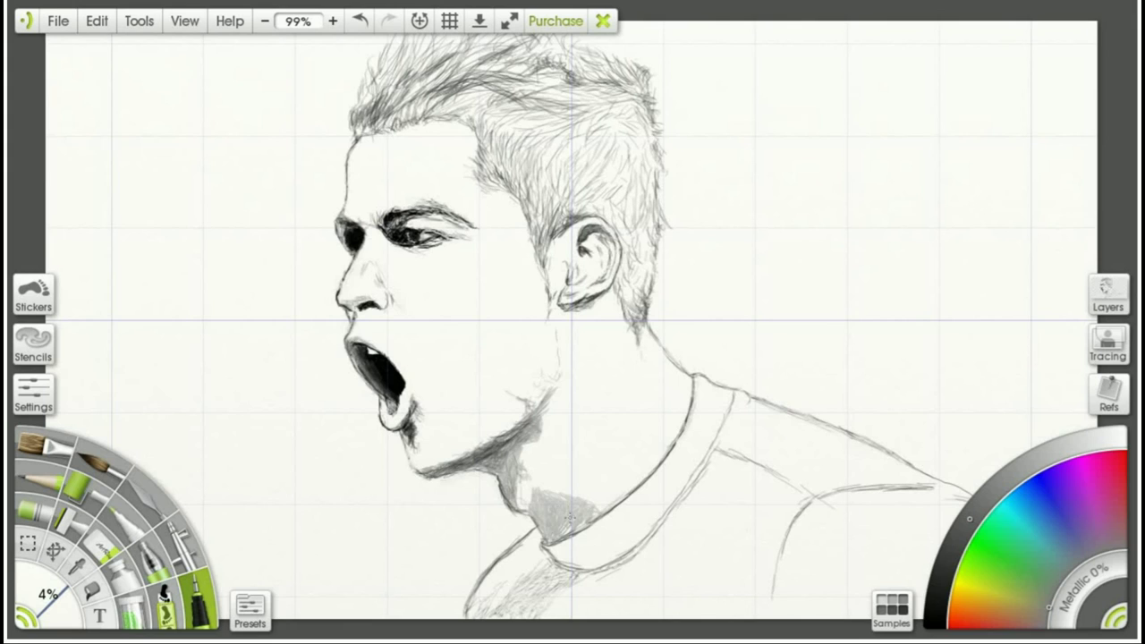
{"action": "left_click_drag", "start_coordinate": [532, 477], "coordinate": [526, 499]}
{"action": "left_click_drag", "start_coordinate": [537, 440], "coordinate": [549, 443]}
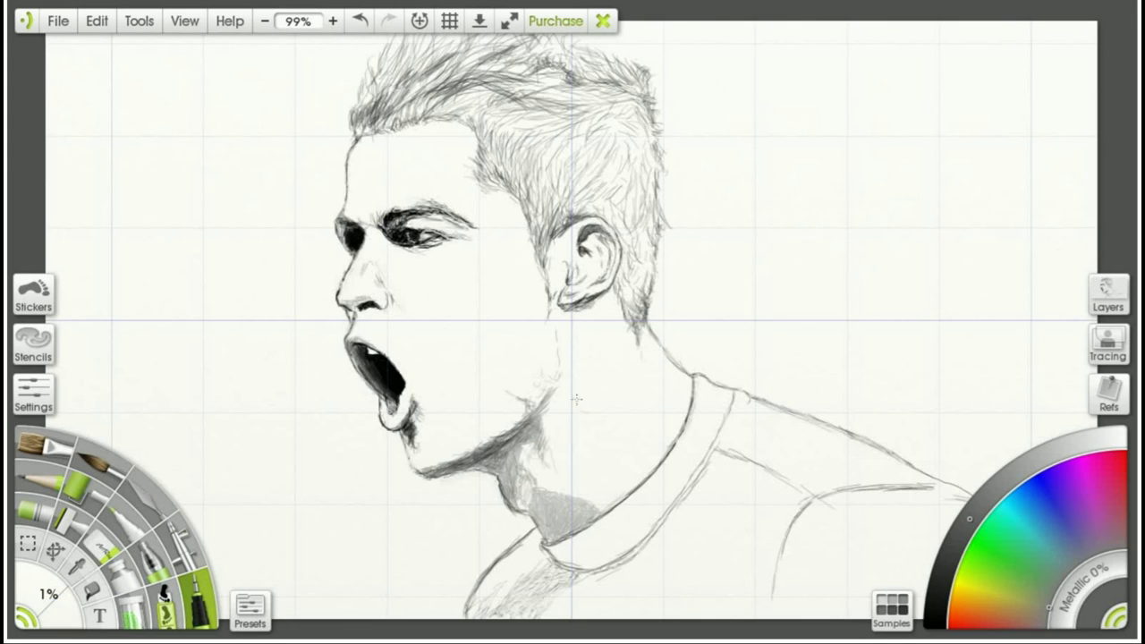
Draw the neck tendon lines and shade the nape beside the collar in grey at 1% brush size
{"action": "left_click_drag", "start_coordinate": [575, 400], "coordinate": [646, 460]}
{"action": "mouse_move", "coordinate": [663, 358]}
{"action": "left_mouse_down"}
{"action": "mouse_move", "coordinate": [652, 399]}
{"action": "mouse_move", "coordinate": [685, 404]}
{"action": "left_mouse_up"}
{"action": "left_click", "coordinate": [685, 403], "text": "alt"}
{"action": "left_click_drag", "start_coordinate": [44, 598], "coordinate": [48, 591]}
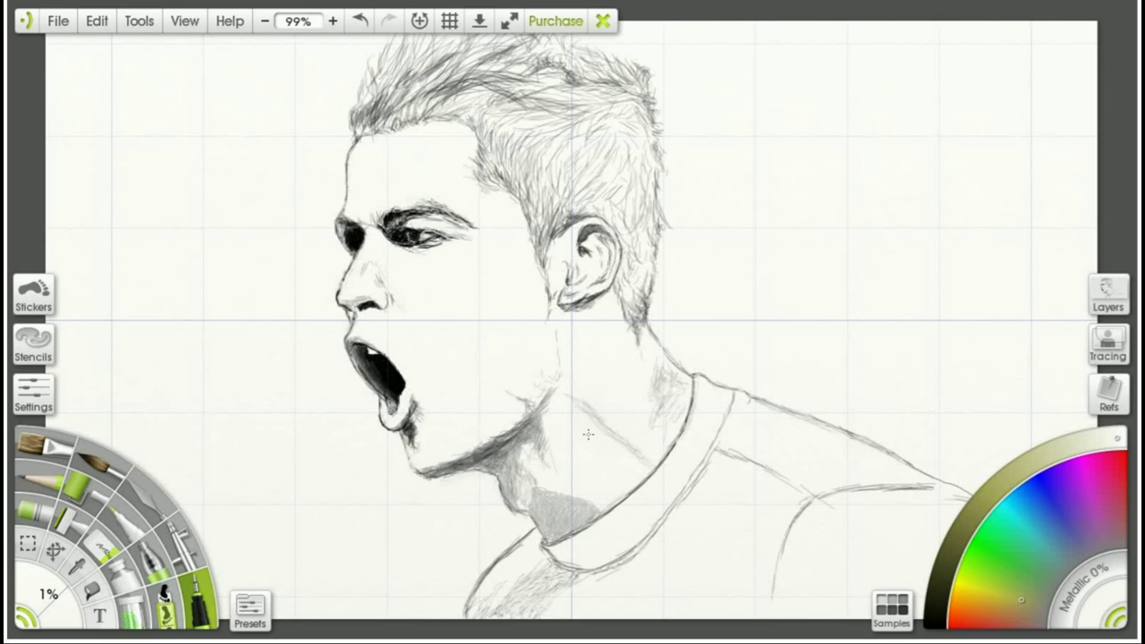
Set the pen colour to the near-black sampled from the dark far eye socket
{"action": "left_click", "coordinate": [940, 613]}
{"action": "left_click", "coordinate": [354, 236], "text": "alt"}
{"action": "left_click", "coordinate": [939, 613]}
{"action": "left_click", "coordinate": [354, 238], "text": "alt"}
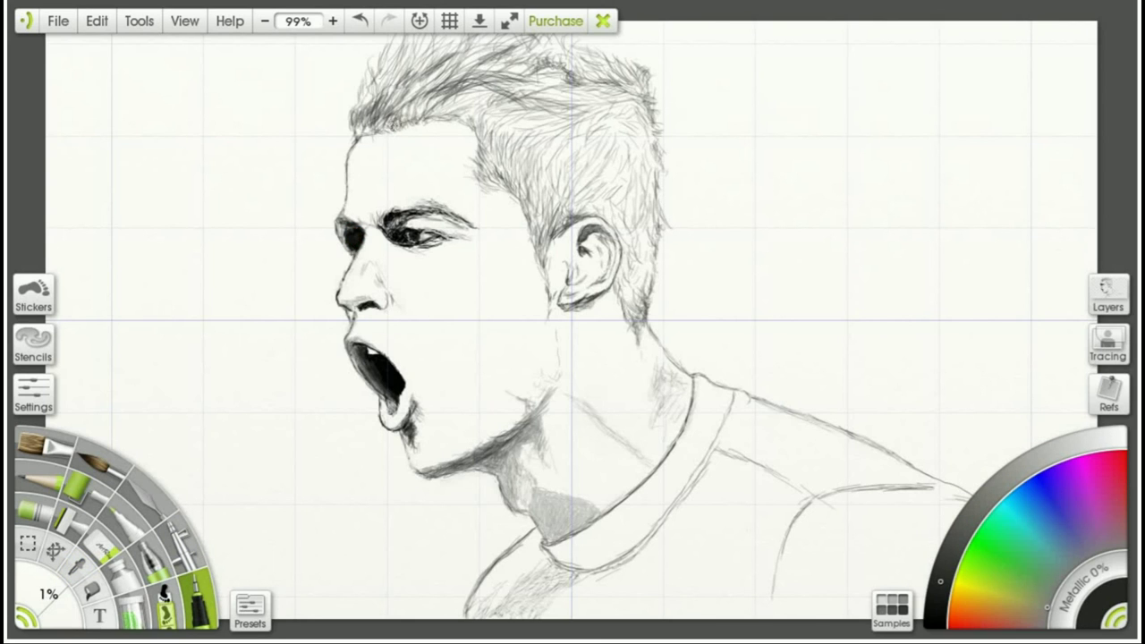
Hide the canvas grid, move the drawing slightly down and to the right, and return to the ink pen
{"action": "left_click", "coordinate": [450, 20]}
{"action": "left_click", "coordinate": [55, 551]}
{"action": "mouse_move", "coordinate": [523, 276]}
{"action": "left_mouse_down"}
{"action": "mouse_move", "coordinate": [501, 297]}
{"action": "mouse_move", "coordinate": [506, 256]}
{"action": "mouse_move", "coordinate": [537, 282]}
{"action": "left_mouse_up"}
{"action": "left_click", "coordinate": [197, 598]}
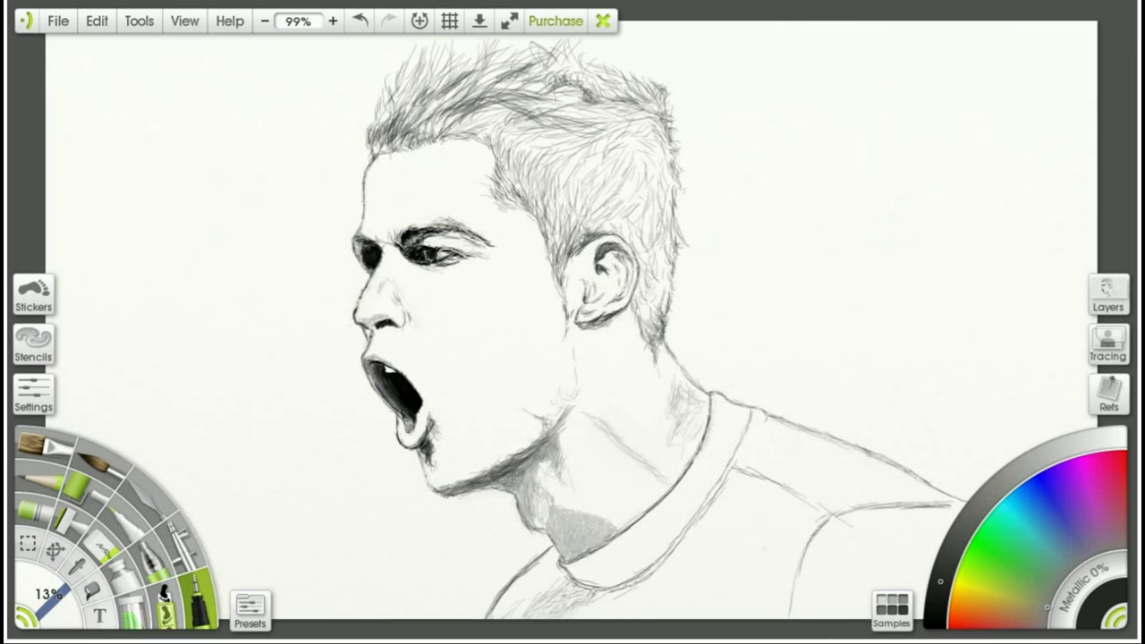
Handwrite "Cristiano Ronaldo" on two lines in red at 16% brush size in the empty area in front of the forehead
{"action": "left_click", "coordinate": [1125, 452]}
{"action": "left_click", "coordinate": [954, 546]}
{"action": "left_click_drag", "start_coordinate": [54, 605], "coordinate": [59, 601]}
{"action": "left_click_drag", "start_coordinate": [118, 132], "coordinate": [118, 156]}
{"action": "left_click_drag", "start_coordinate": [131, 132], "coordinate": [142, 133]}
{"action": "mouse_move", "coordinate": [151, 123]}
{"action": "left_mouse_down"}
{"action": "mouse_move", "coordinate": [153, 139]}
{"action": "mouse_move", "coordinate": [267, 100]}
{"action": "left_mouse_up"}
{"action": "left_click_drag", "start_coordinate": [104, 224], "coordinate": [250, 151]}
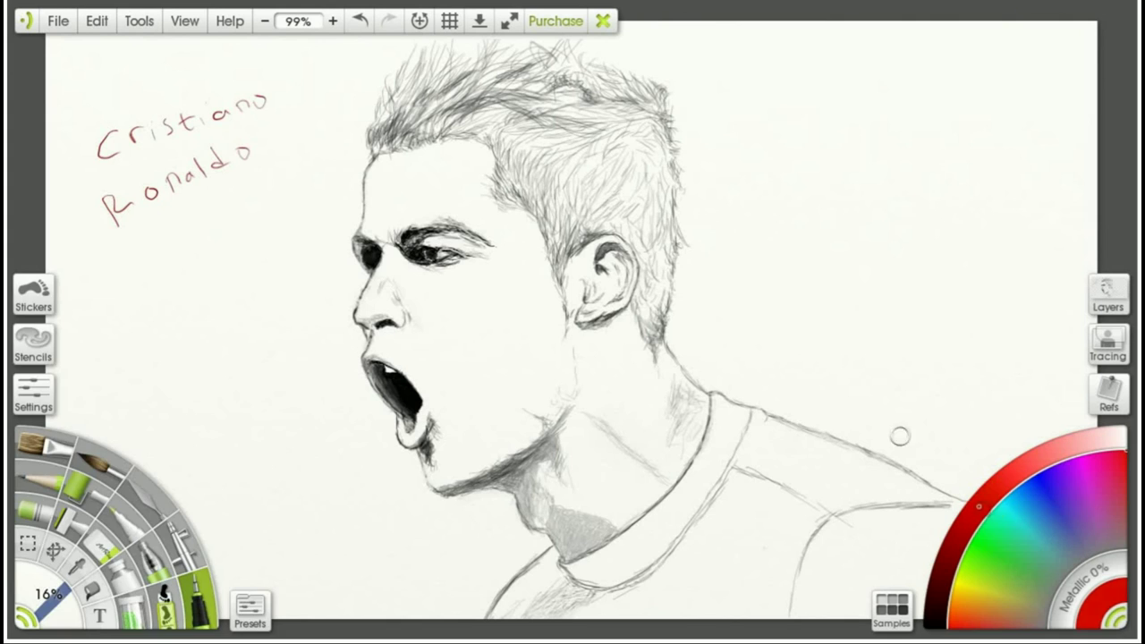
Sign the drawing in red with the artist's signature in front of the chin and collapse the colour picker
{"action": "left_click_drag", "start_coordinate": [163, 547], "coordinate": [267, 464]}
{"action": "left_click_drag", "start_coordinate": [198, 530], "coordinate": [191, 548]}
{"action": "left_click_drag", "start_coordinate": [215, 525], "coordinate": [212, 547]}
{"action": "left_click_drag", "start_coordinate": [217, 539], "coordinate": [273, 506]}
{"action": "left_click", "coordinate": [1119, 620]}
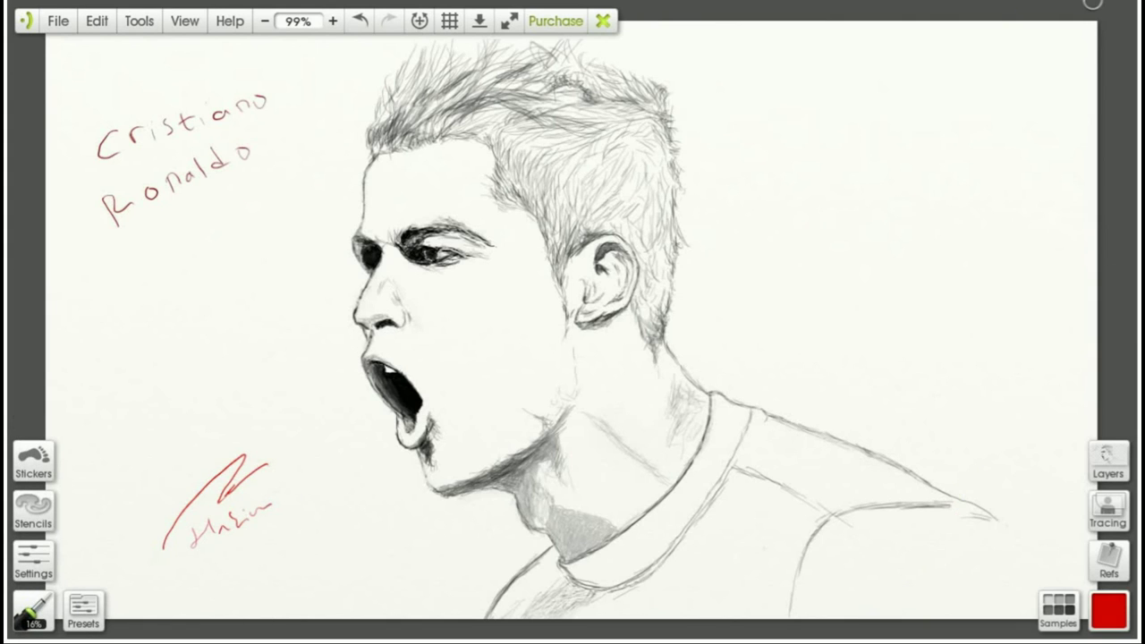